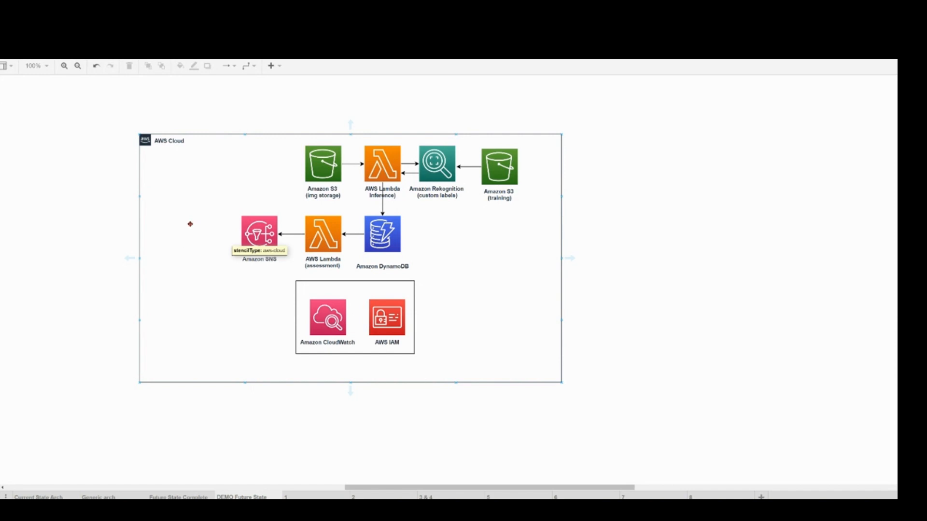
click(75, 226)
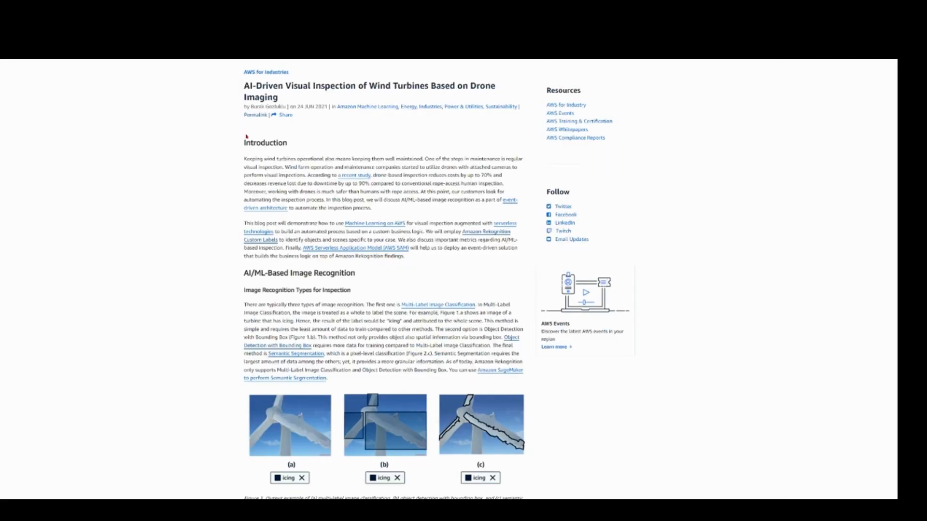
double_click(261, 106)
scroll(248, 285, down, 15)
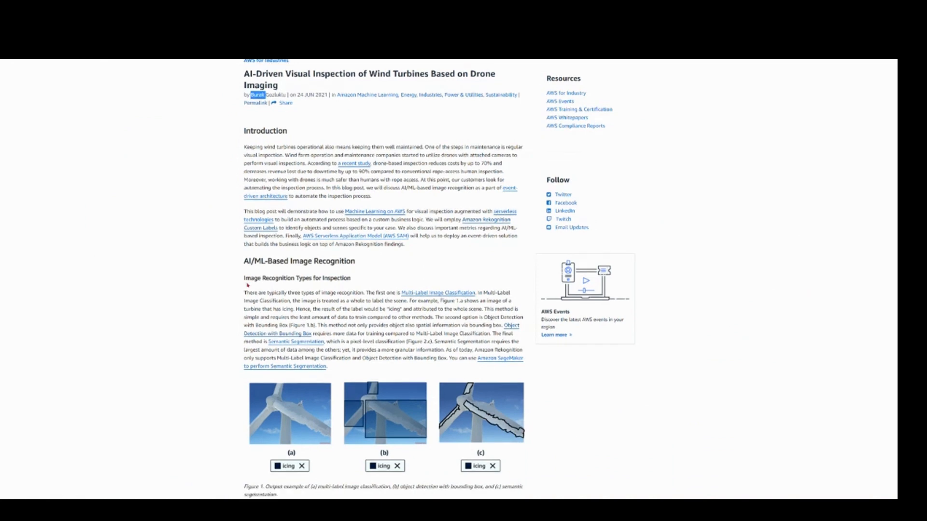
scroll(247, 285, down, 2)
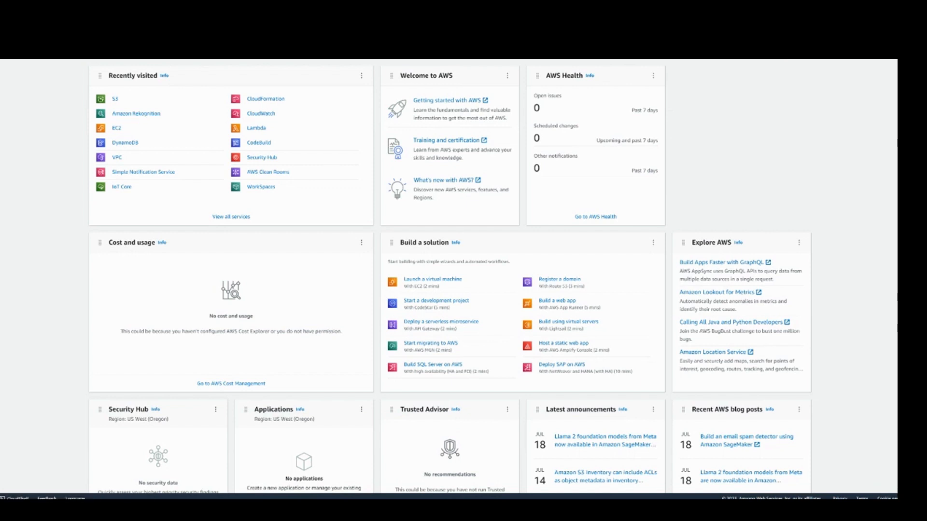
Step: Find Amazon Rekognition in the AWS console and open the project list of its Custom Labels feature
key(ctrl+v)
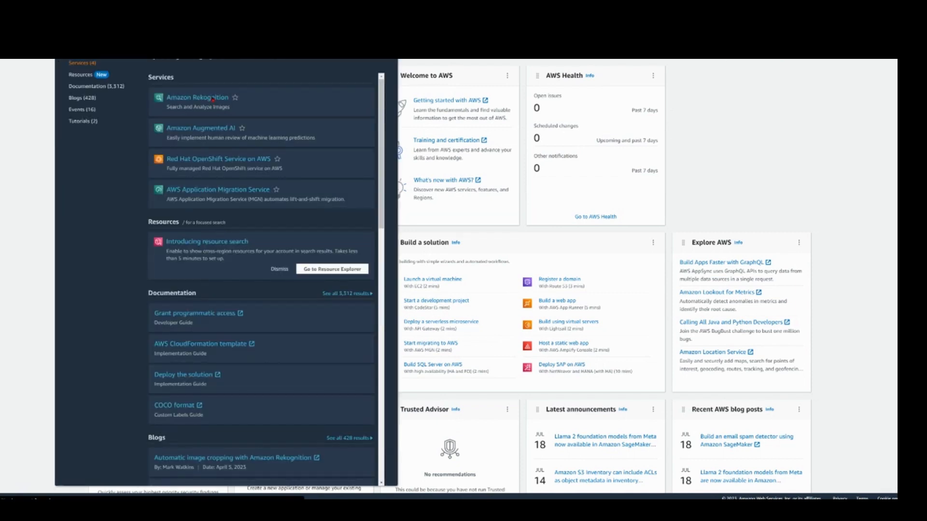
click(213, 99)
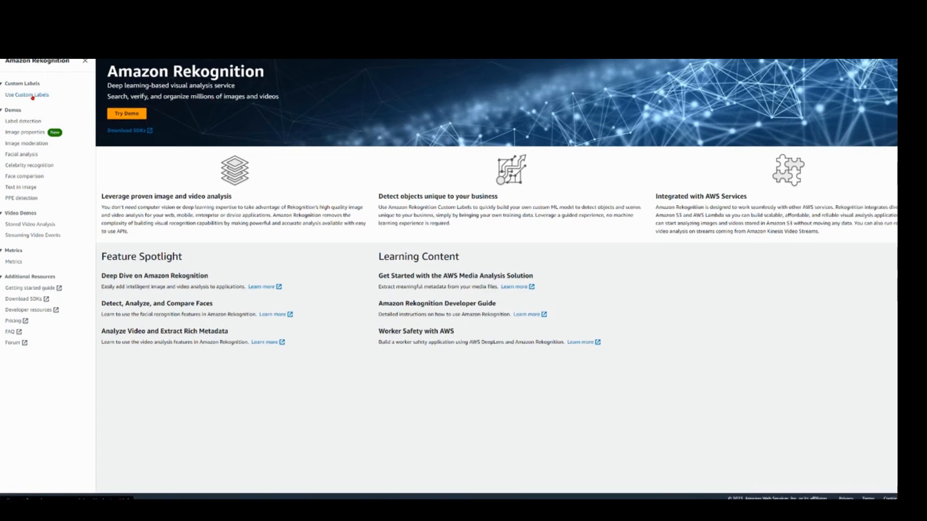
click(32, 96)
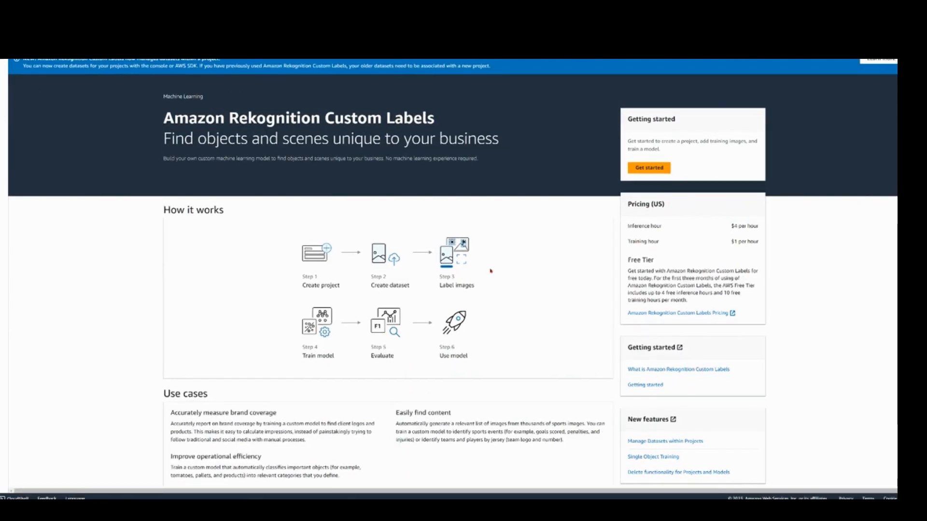
click(628, 166)
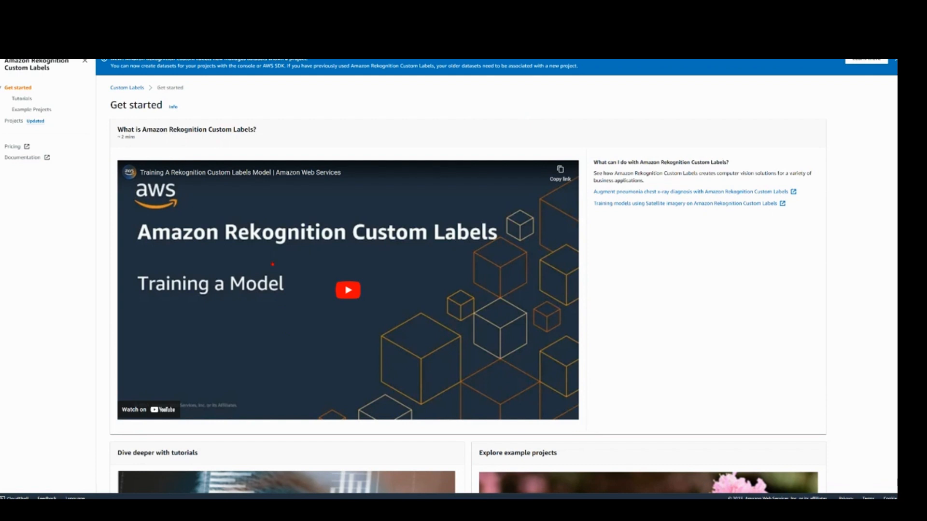
scroll(272, 264, down, 4)
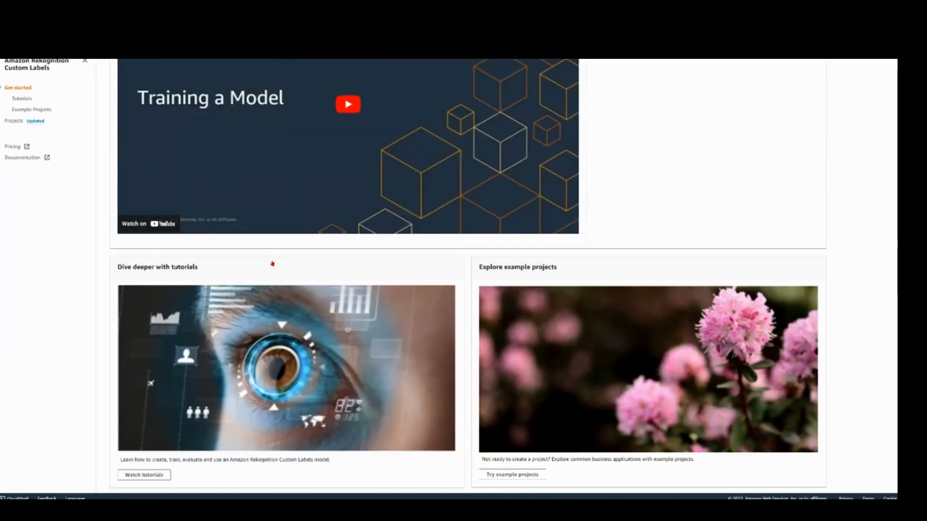
click(14, 120)
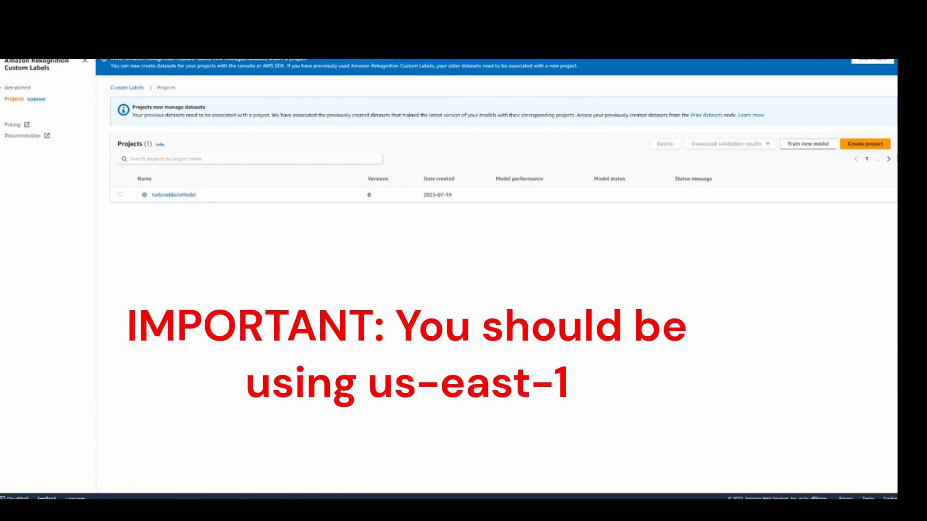
Step: Switch the region to Asia Pacific (Mumbai) ap-south-1 and create the S3 bucket required for the Custom Labels first-time setup
click(793, 45)
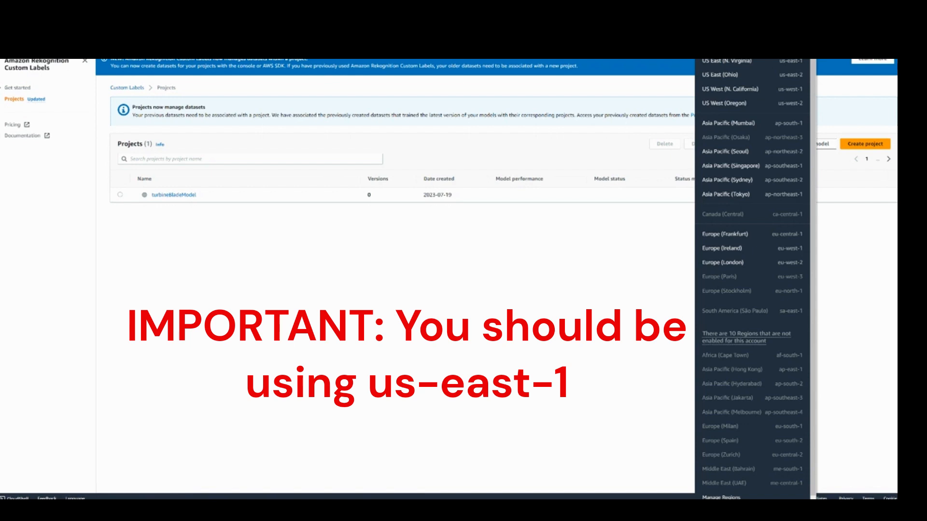
click(717, 122)
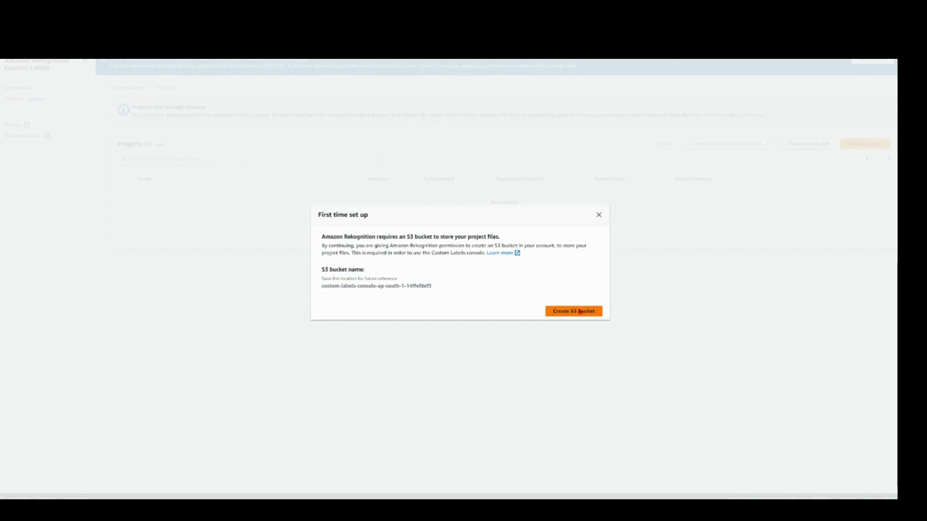
click(571, 316)
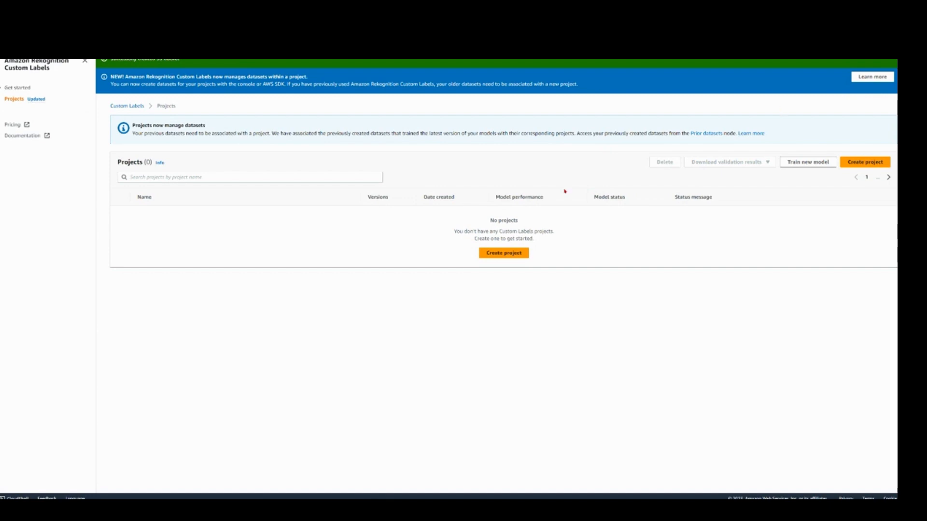
Step: Create a Custom Labels project named turbineBladeModel
click(497, 255)
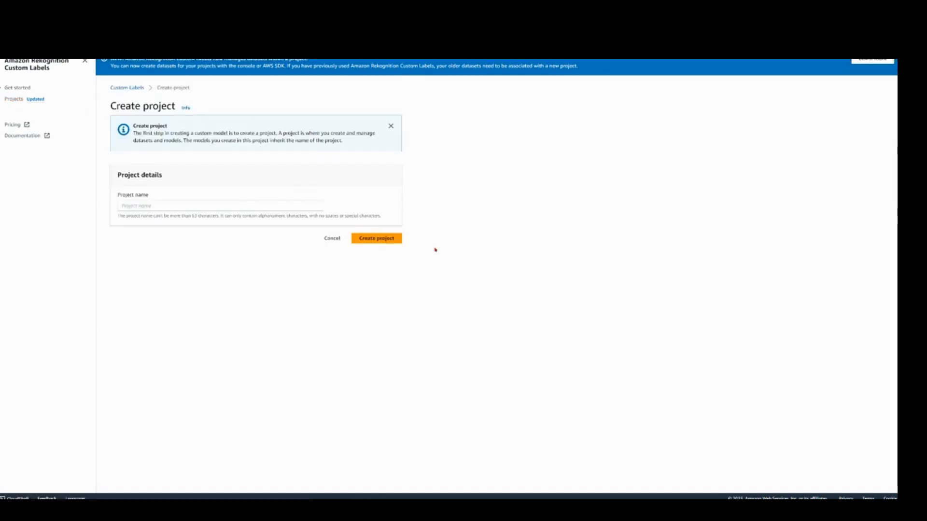
click(289, 208)
text(turbineBladeModel)
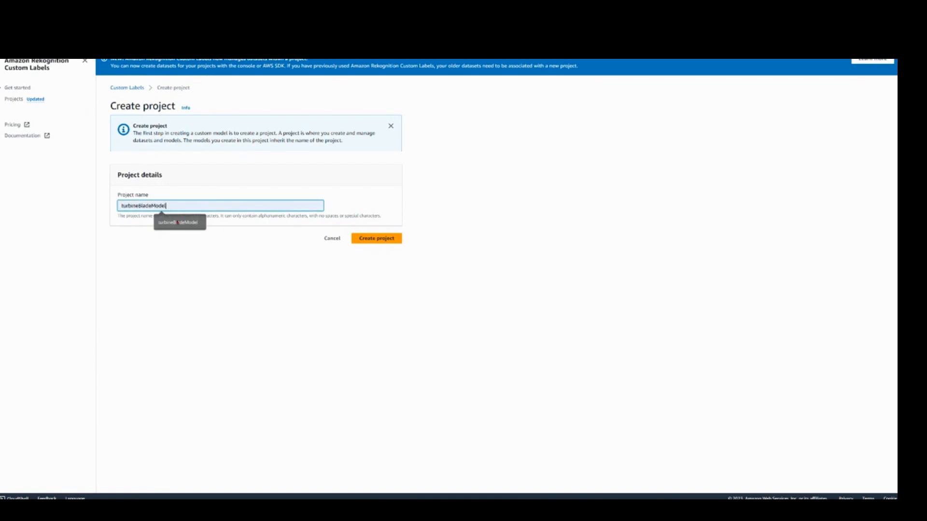
click(372, 241)
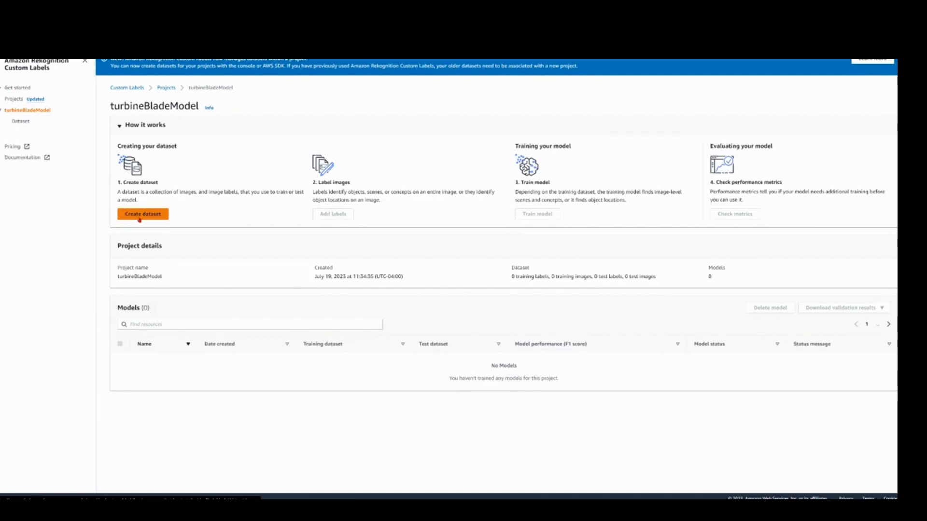
Step: Begin a dataset for the turbineBladeModel project, choosing to import the training images from an S3 bucket
click(139, 216)
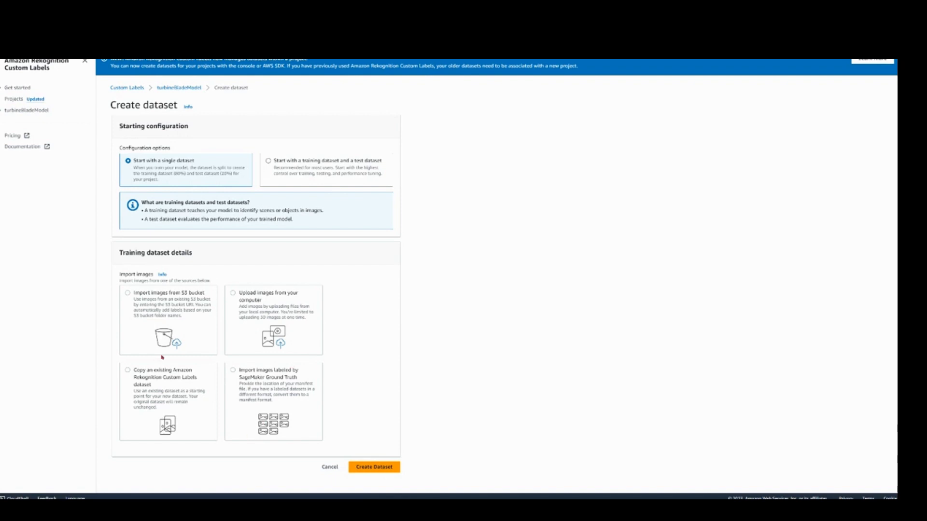
click(138, 303)
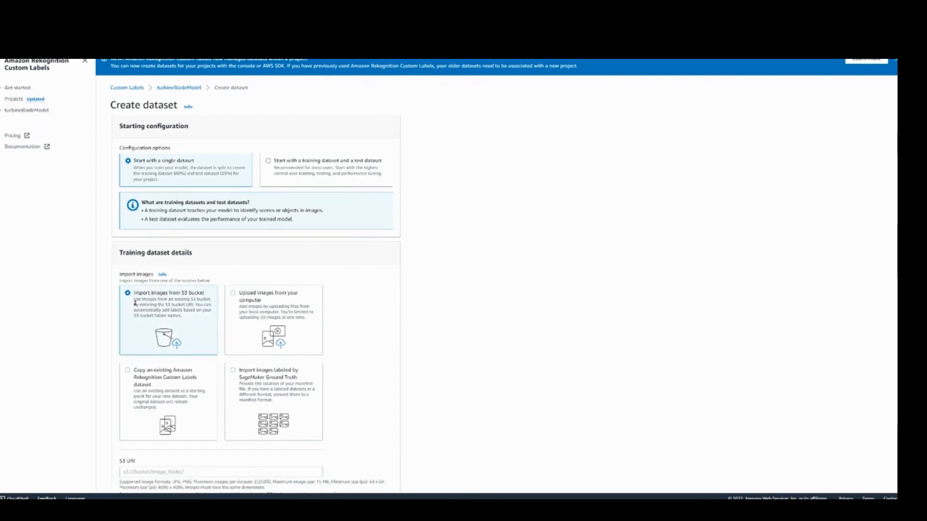
scroll(155, 307, down, 3)
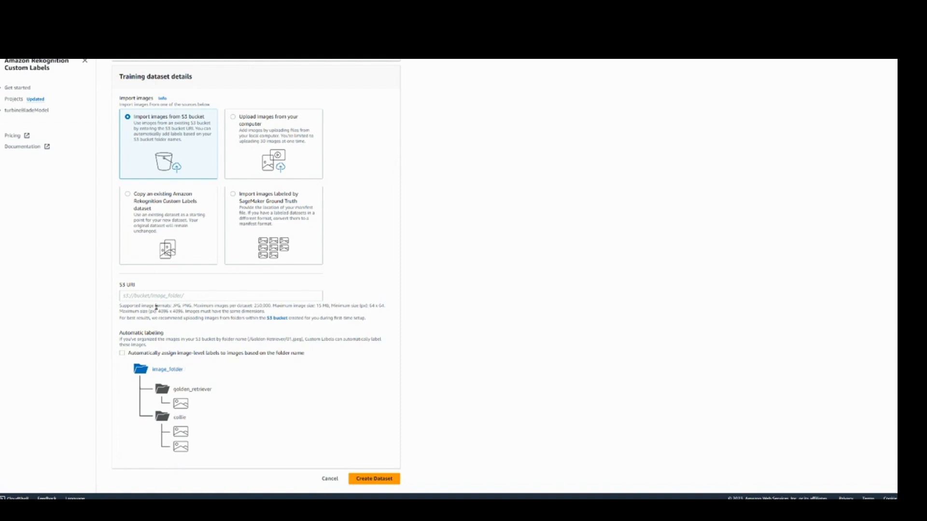
scroll(157, 299, up, 3)
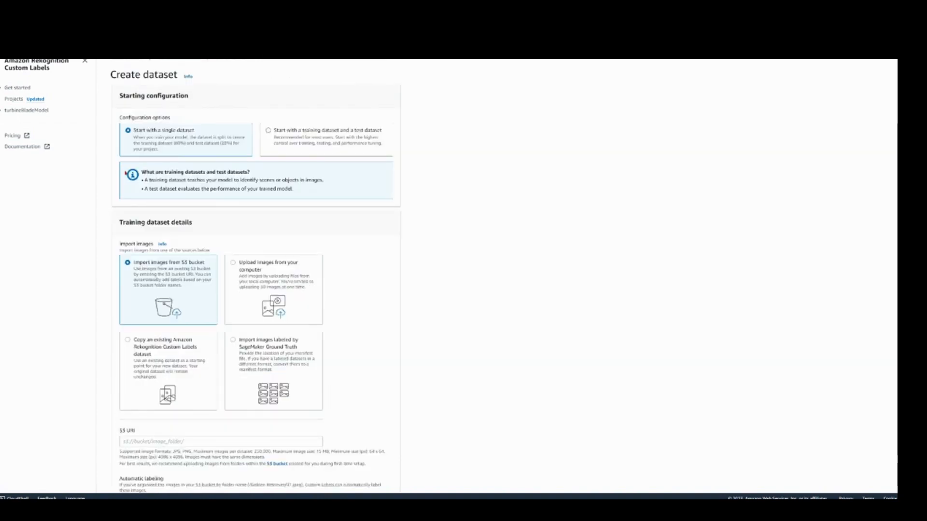
scroll(126, 172, up, 1)
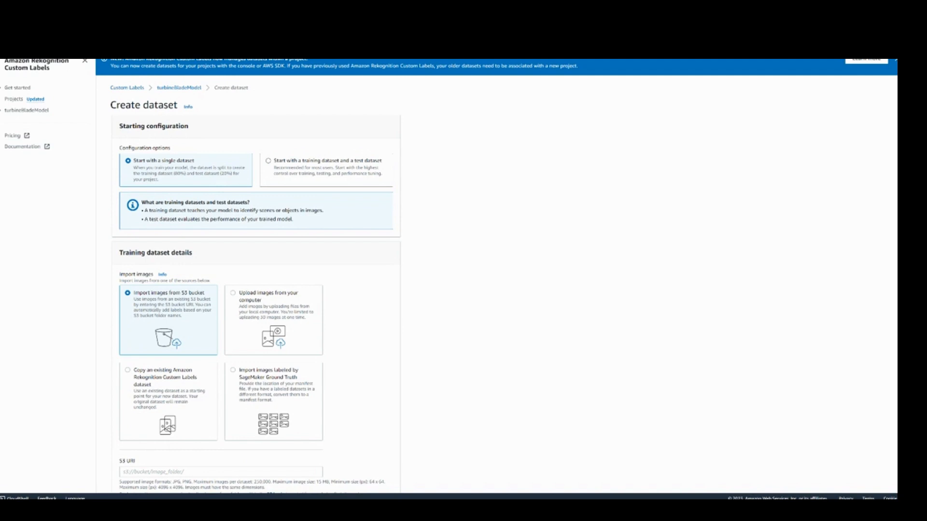
Step: Search the console for S3, open it in a separate browser tab and bring up the form for creating a bucket
text(s3)
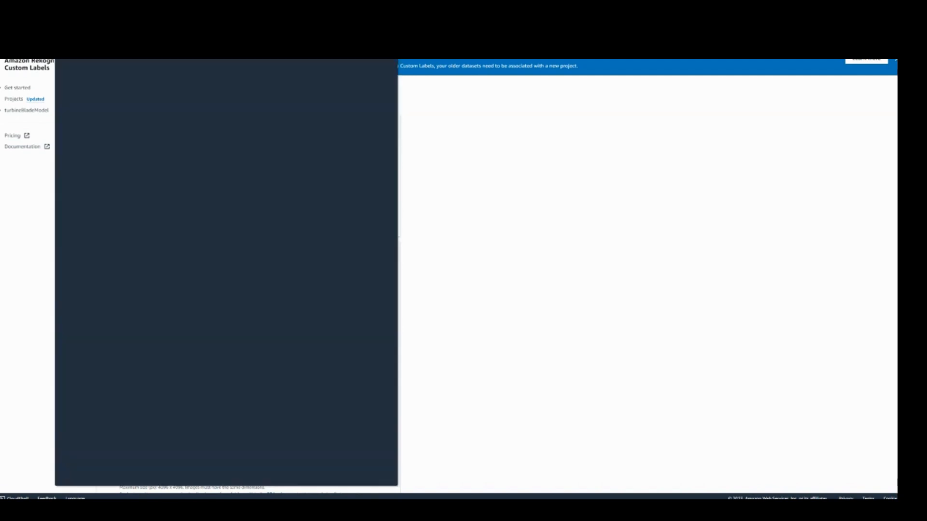
right_click(170, 114)
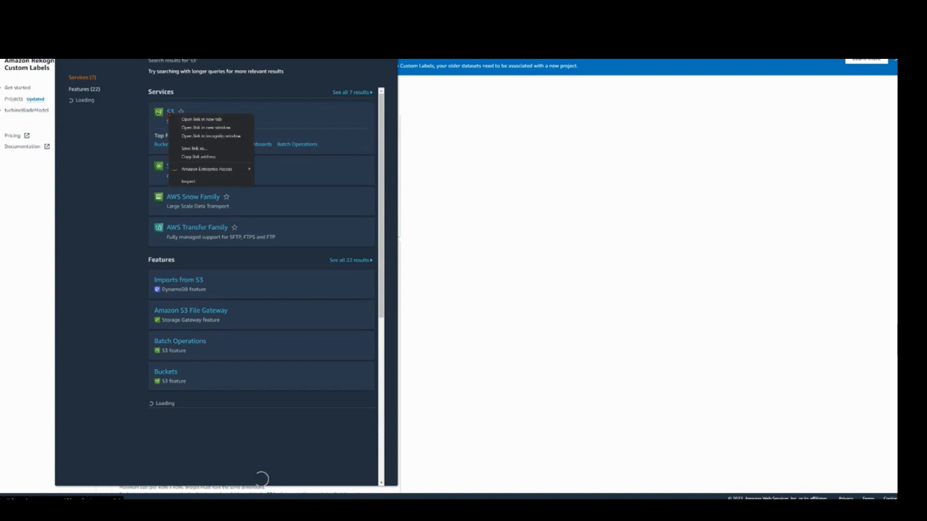
click(191, 118)
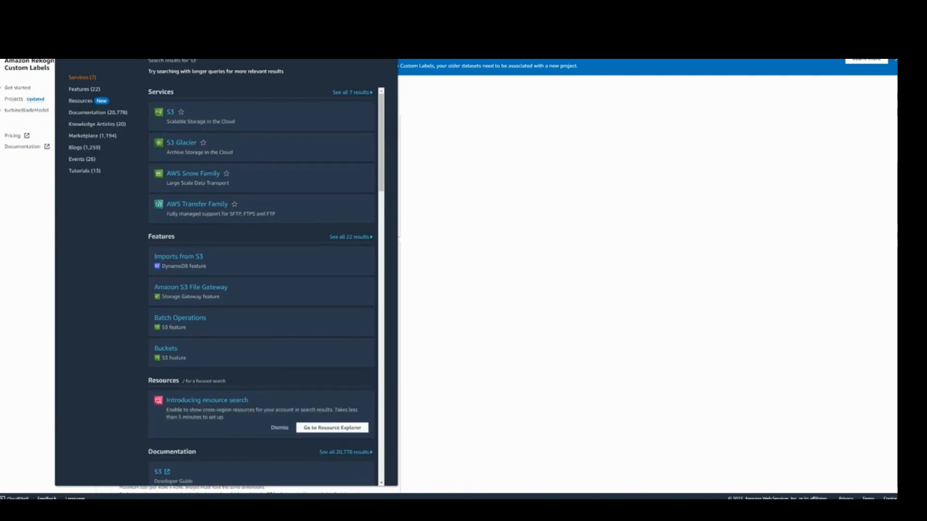
key(ctrl+Tab)
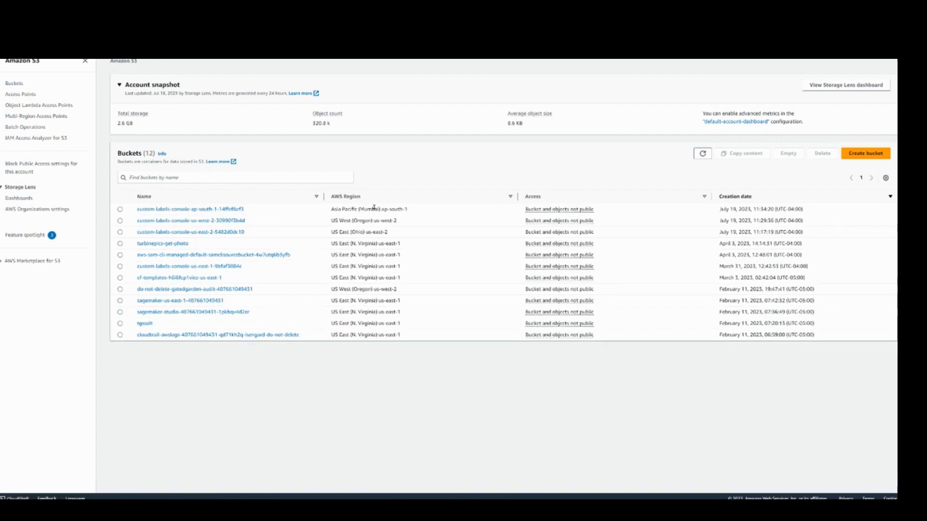
click(857, 155)
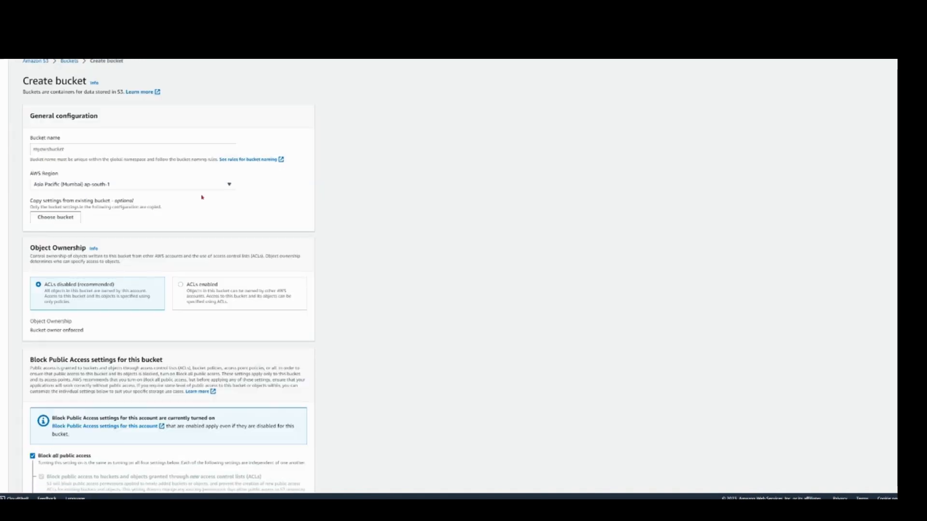
Step: Try to create an S3 bucket named turbineModelPics with the default settings
click(69, 149)
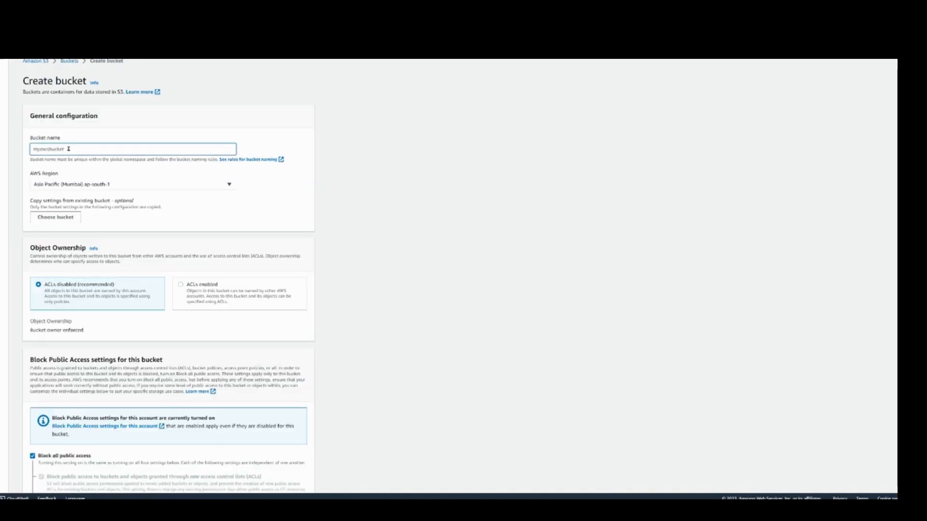
text(turb)
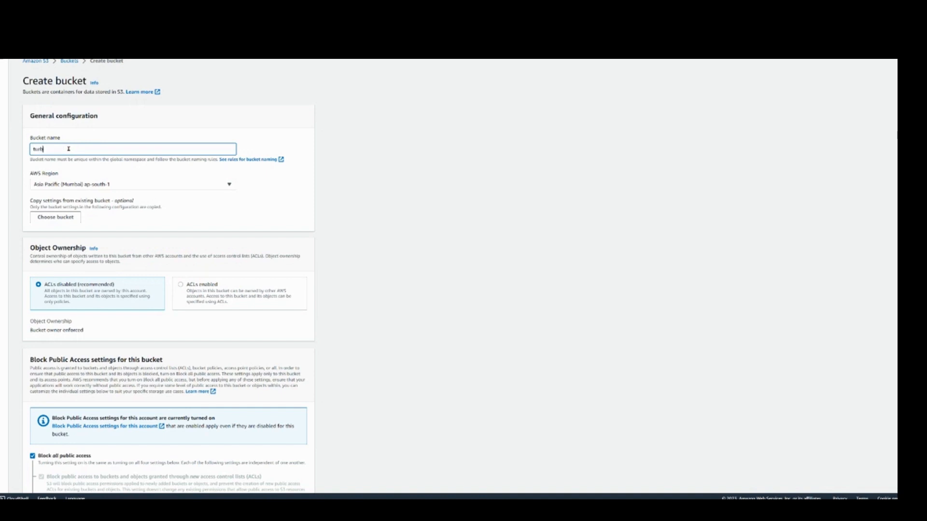
text(ene)
key(BackSpace)
key(BackSpace)
key(BackSpace)
text(ineModelBucs)
scroll(52, 227, down, 3)
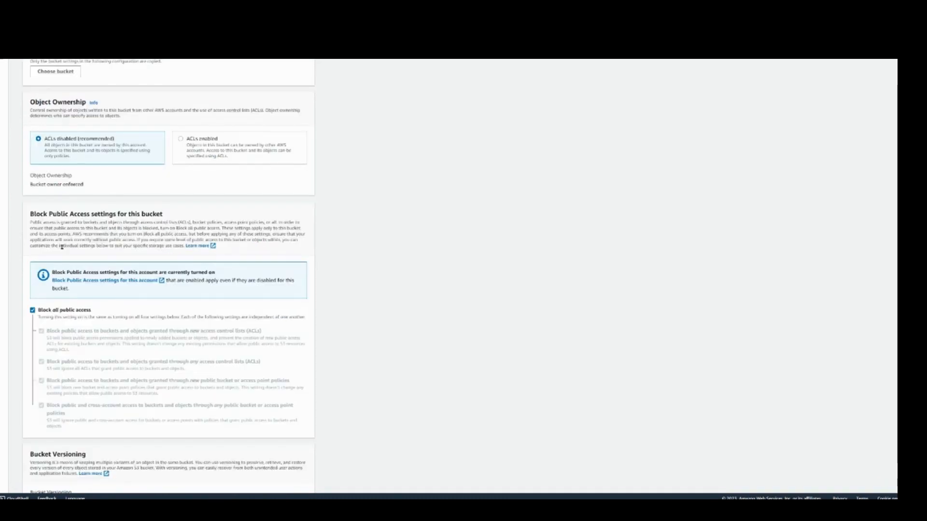
scroll(61, 245, down, 7)
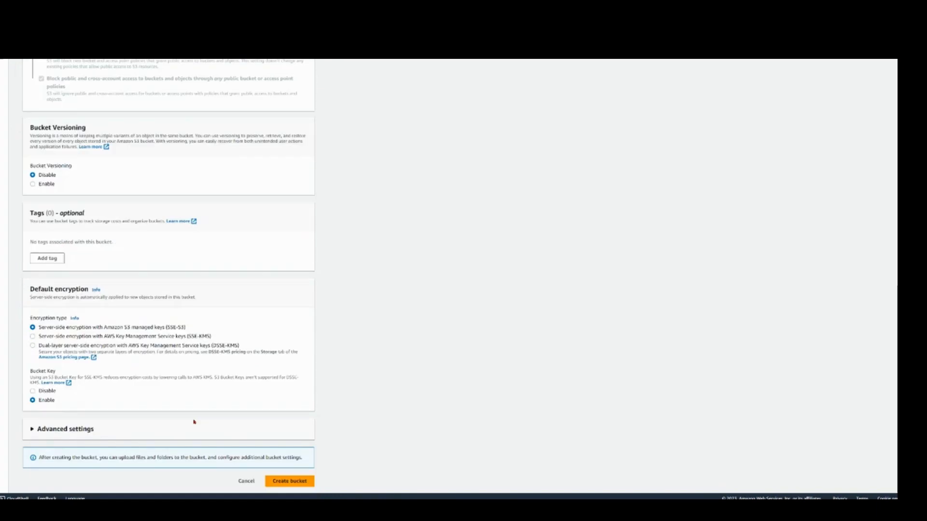
click(297, 482)
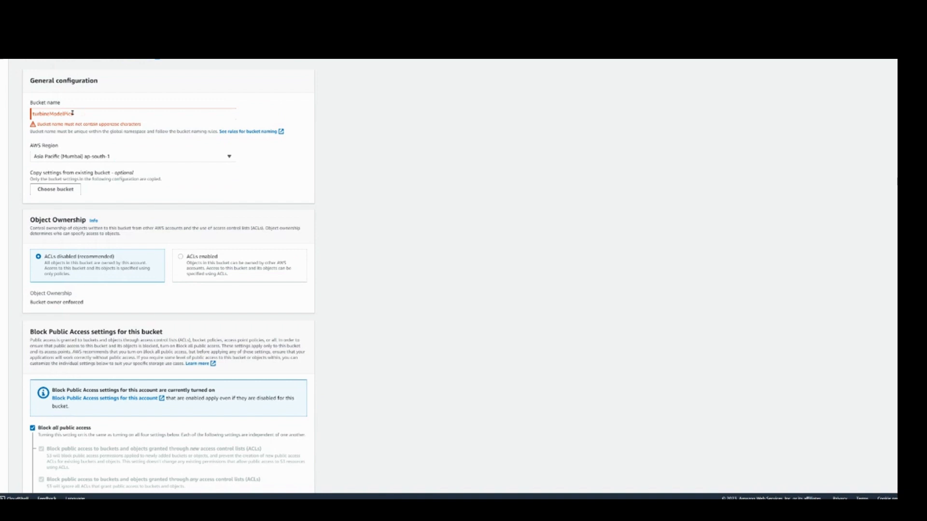
Step: Replace the bucket name with turbinemodelpics and create the bucket in Asia Pacific (Mumbai) with the default settings
click(95, 115)
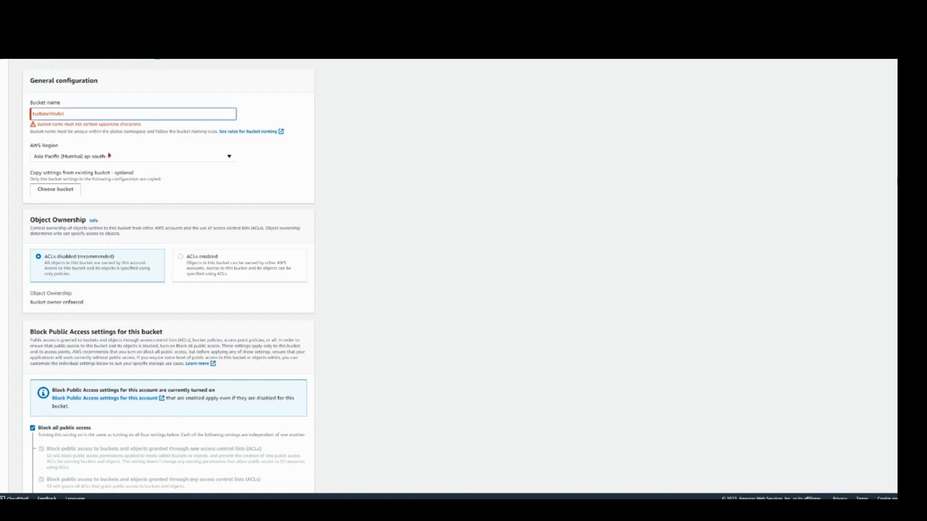
key(ctrl+a)
text(turbinemodel)
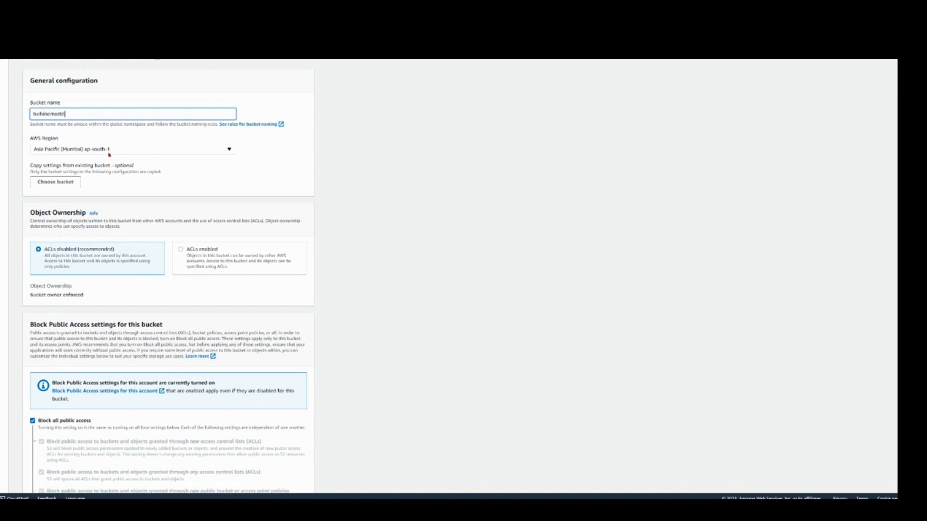
text(pip)
scroll(109, 154, down, 6)
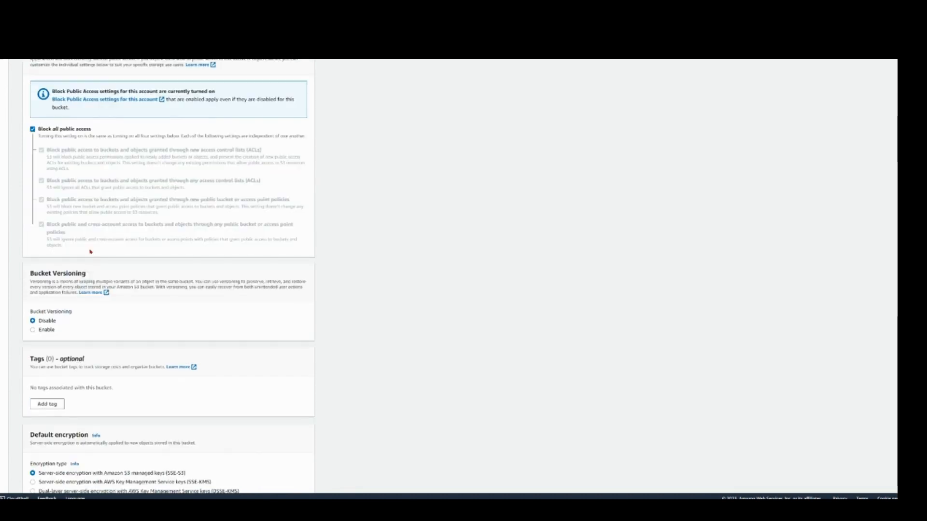
scroll(237, 446, down, 3)
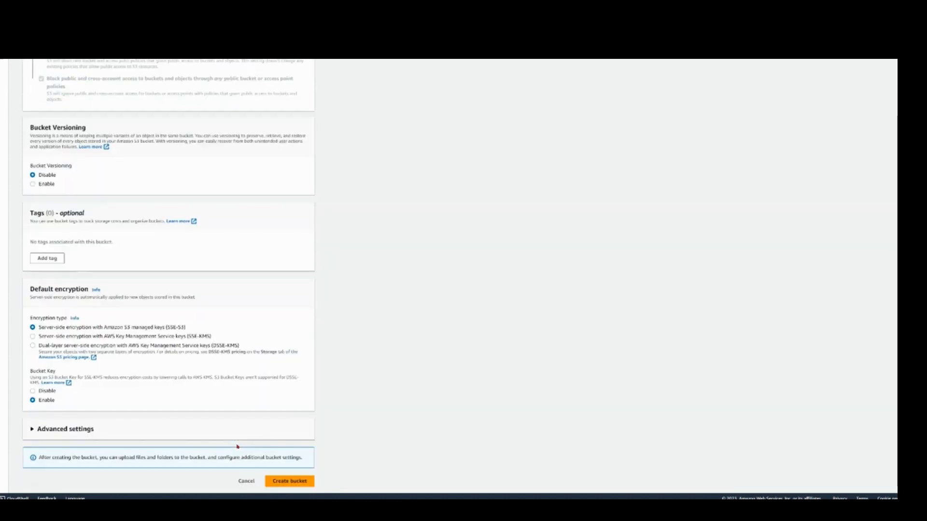
click(290, 487)
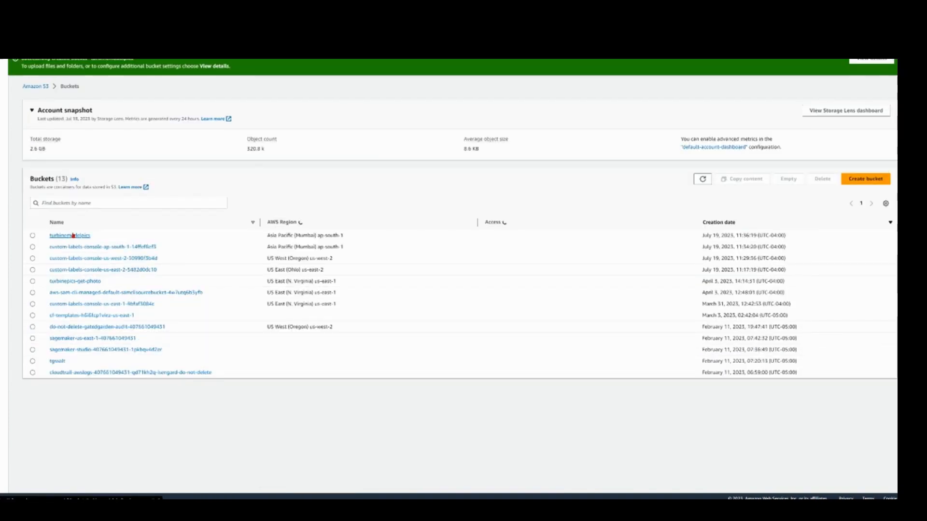
Step: Upload the blades folder of JPEG images, including its subfolders, to the turbinemodelpics bucket
click(73, 235)
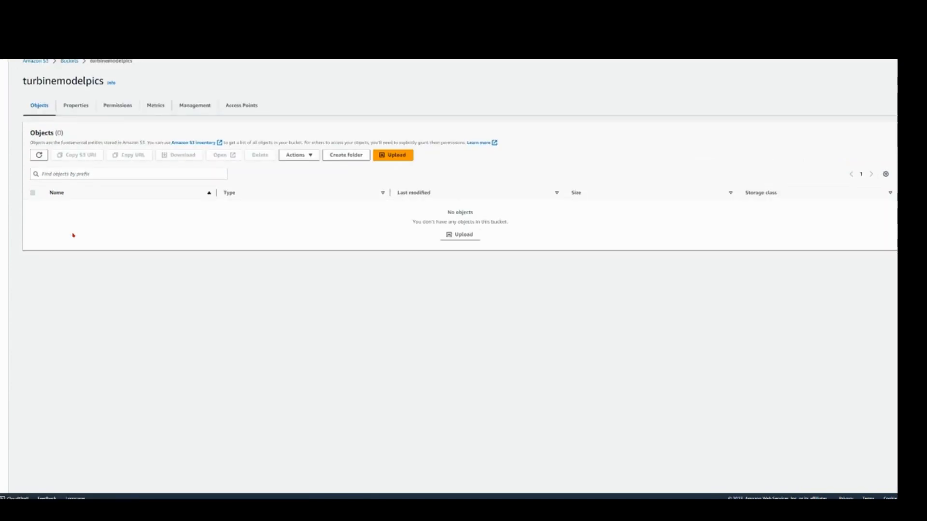
click(396, 156)
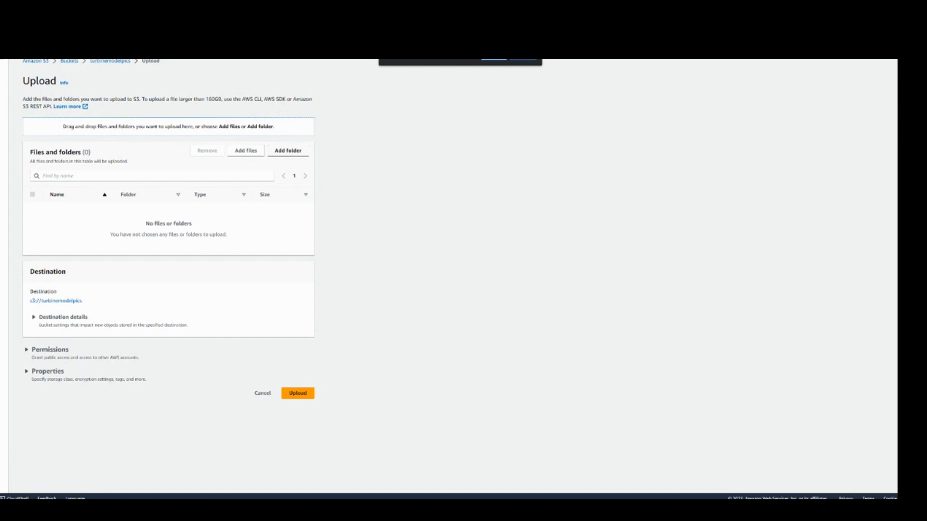
click(494, 60)
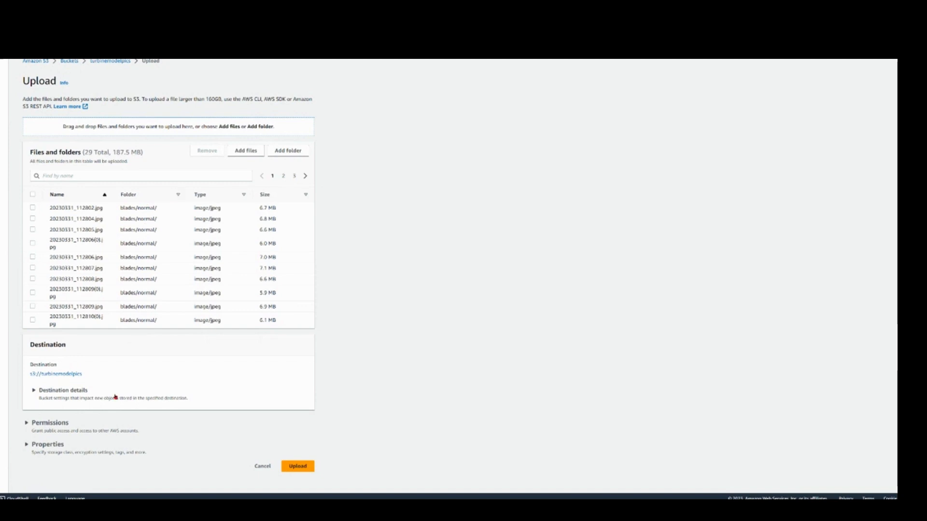
click(296, 466)
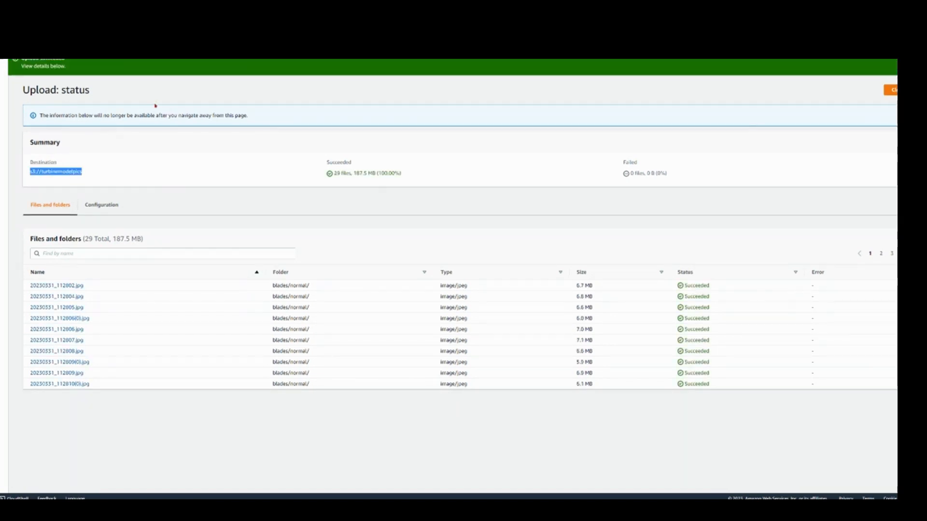
Step: Copy the upload destination into the training dataset's S3 URI as s3://turbinemodelpics/blades/ and enable automatic image-level labels based on folder name
click(110, 124)
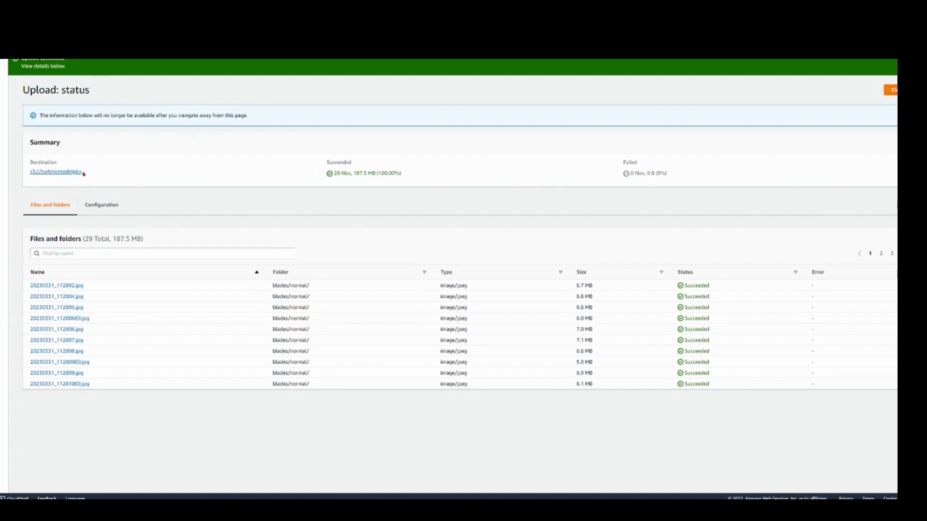
drag(83, 173, 21, 175)
key(ctrl+c)
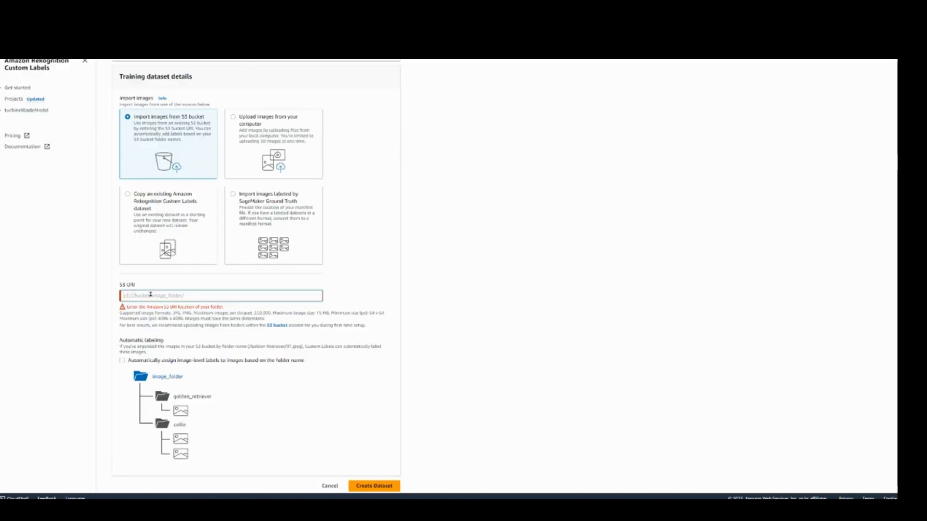
click(150, 296)
key(ctrl+v)
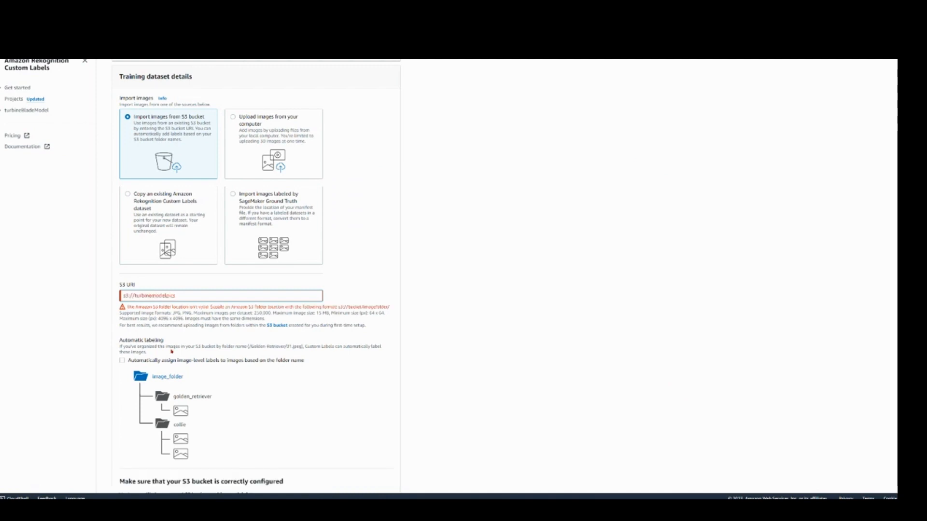
text(/)
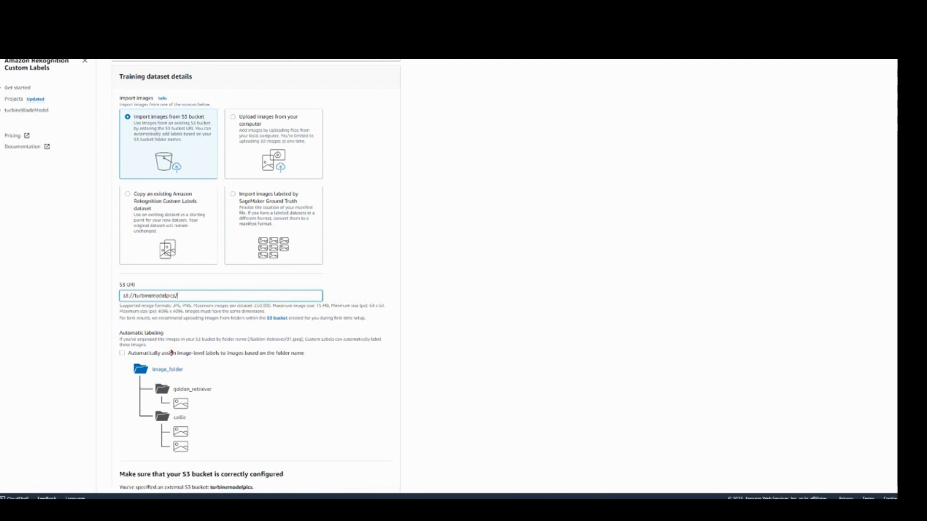
text(blades)
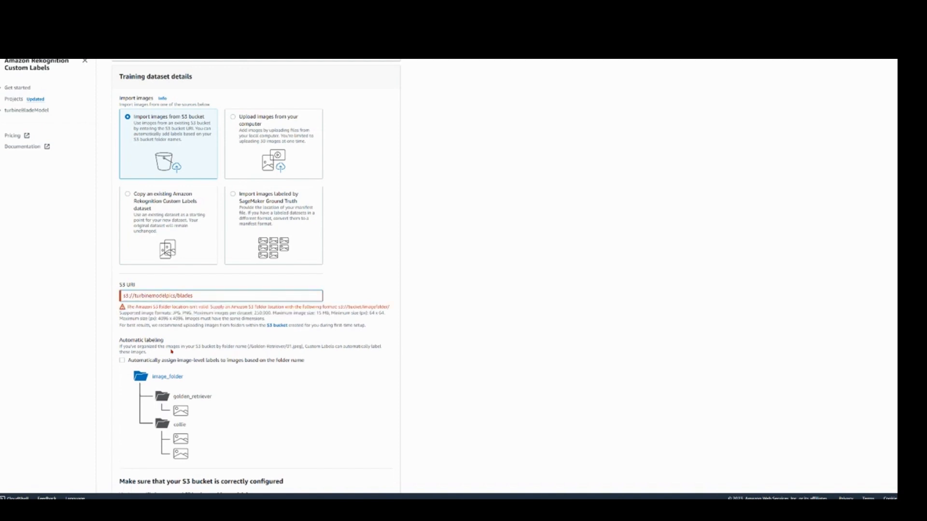
text(/)
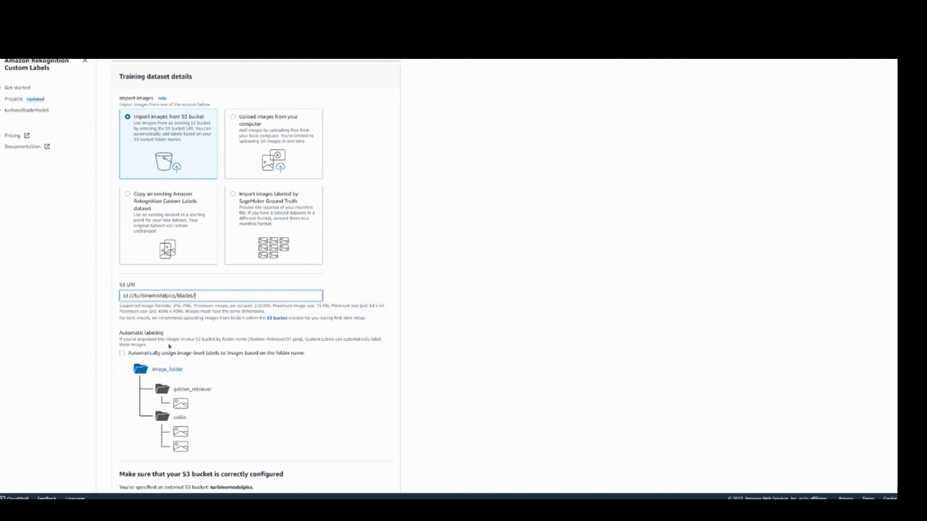
click(164, 356)
Step: Copy the complete JSON bucket policy that Rekognition provides for the turbinemodelpics bucket
scroll(163, 338, down, 5)
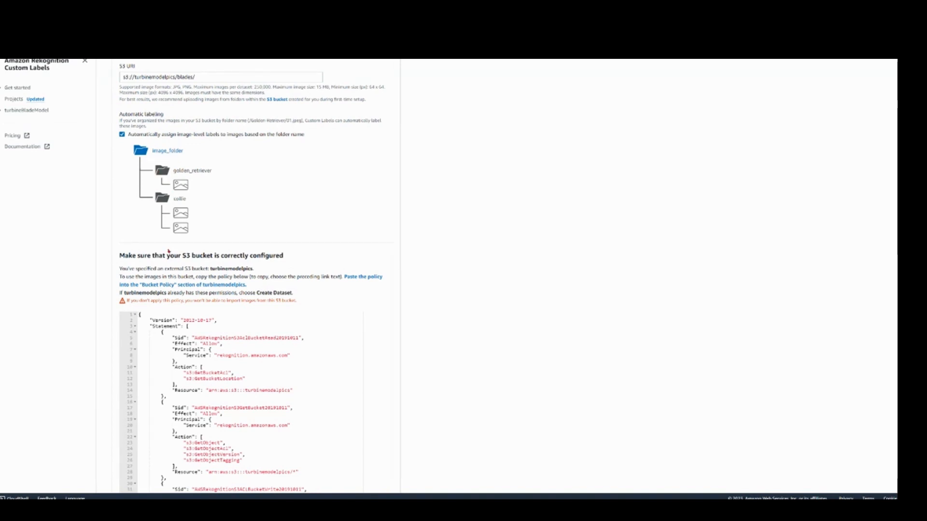
scroll(169, 250, down, 4)
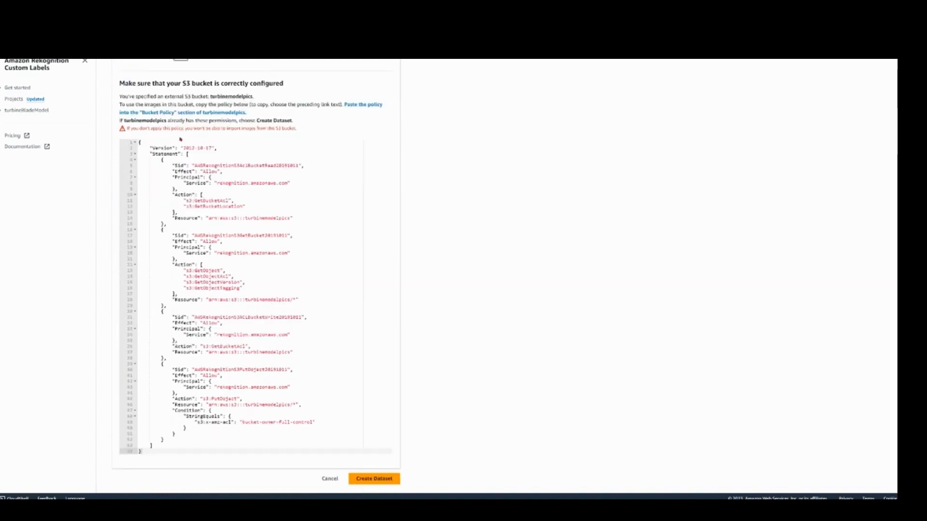
scroll(174, 294, up, 5)
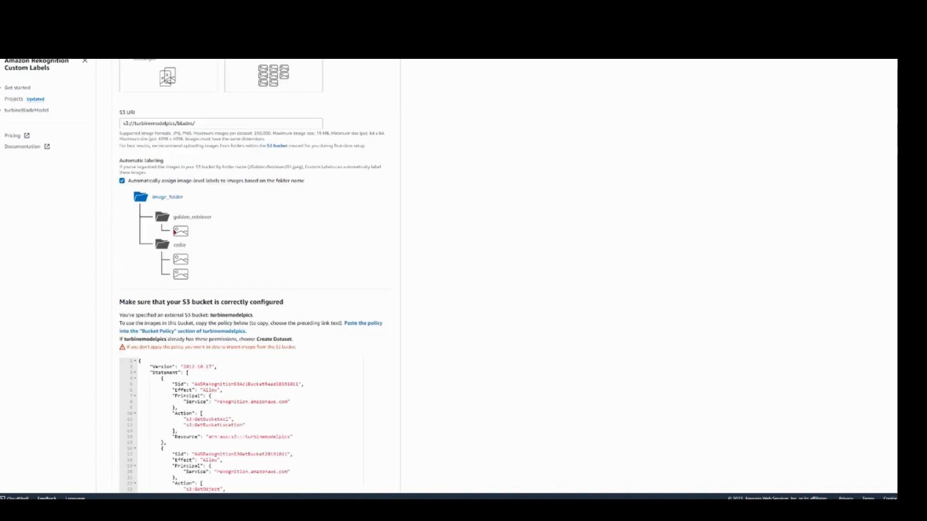
scroll(164, 263, down, 4)
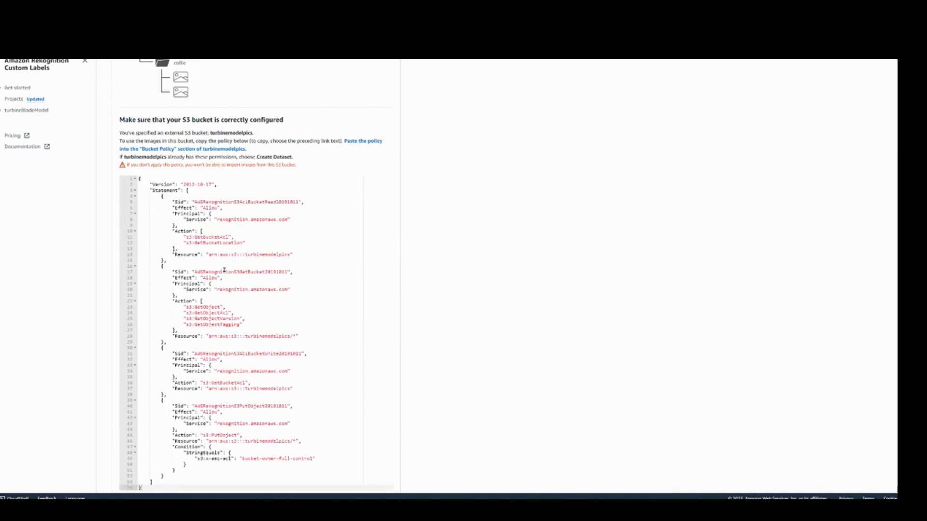
click(224, 267)
key(ctrl+a)
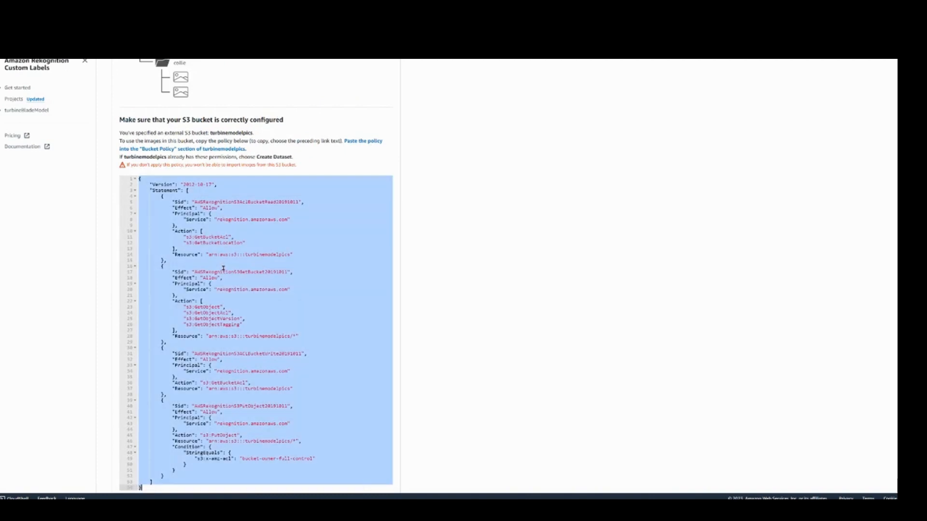
scroll(192, 252, down, 1)
click(197, 247)
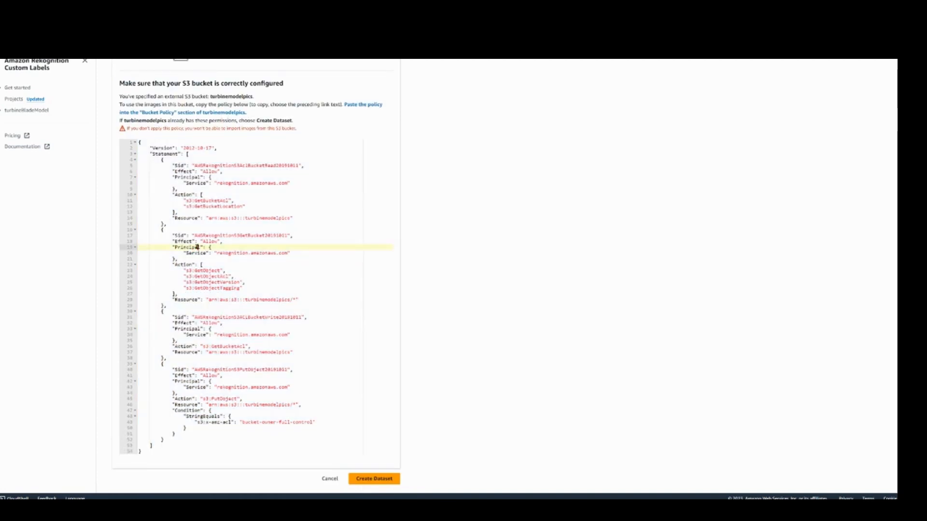
key(ctrl+a)
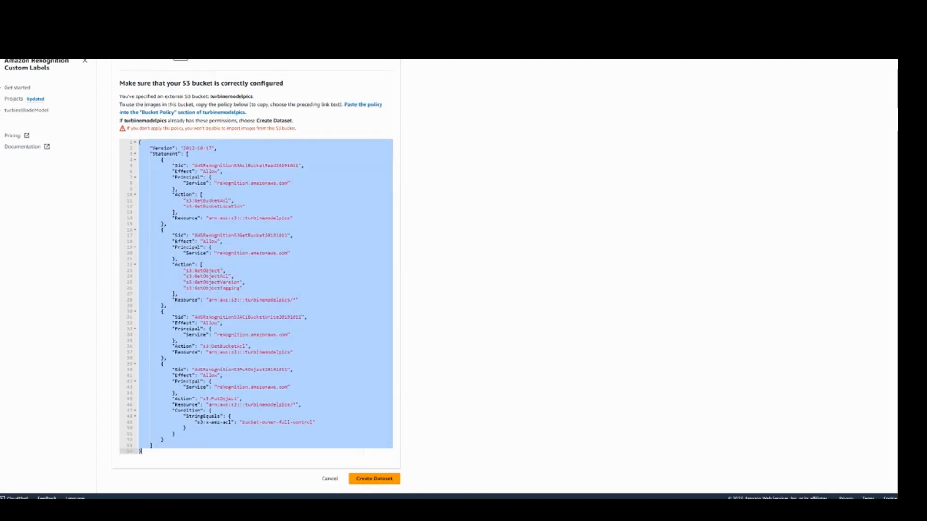
Step: Return to the turbinemodelpics bucket in S3, paste the copied JSON as its bucket policy and save the changes
click(189, 11)
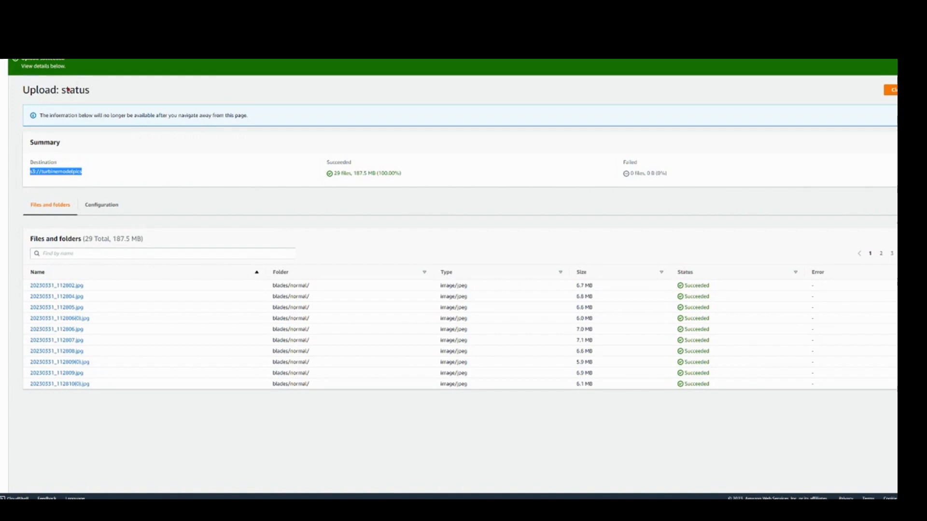
click(58, 172)
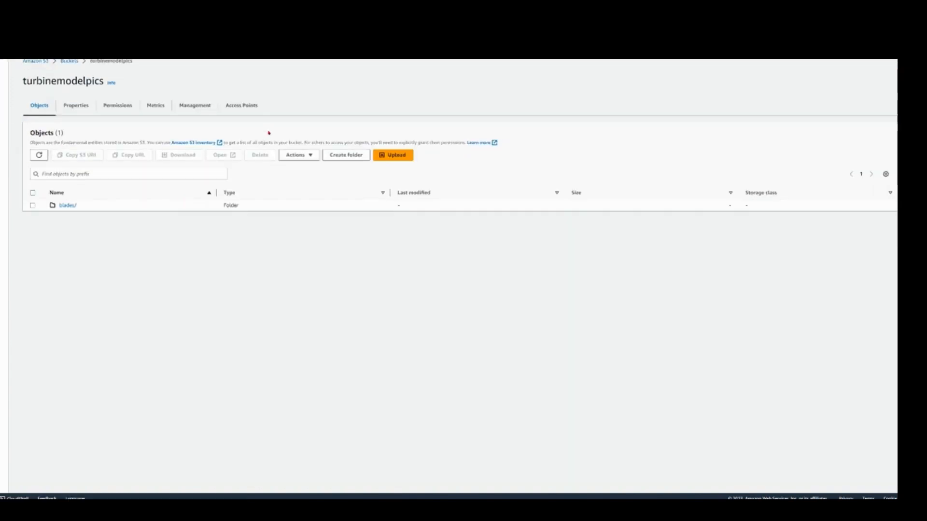
click(127, 105)
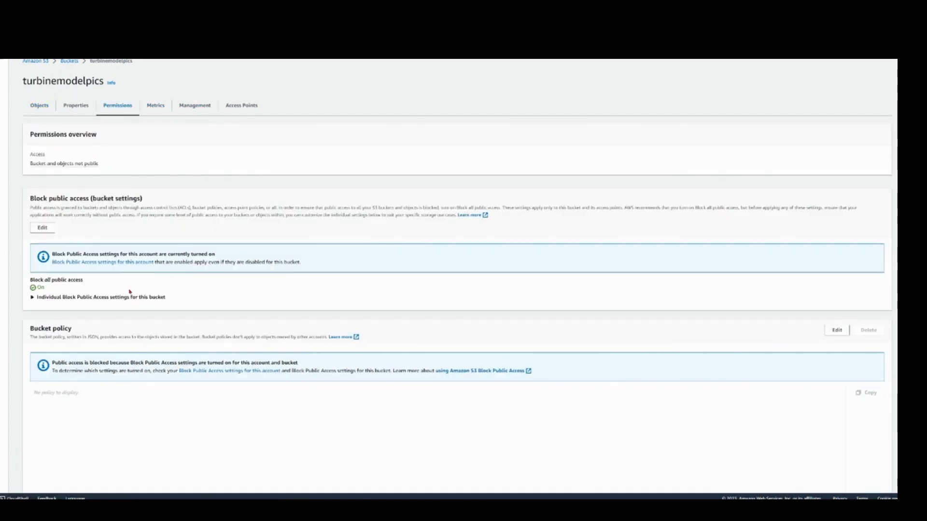
scroll(95, 325, down, 5)
click(88, 167)
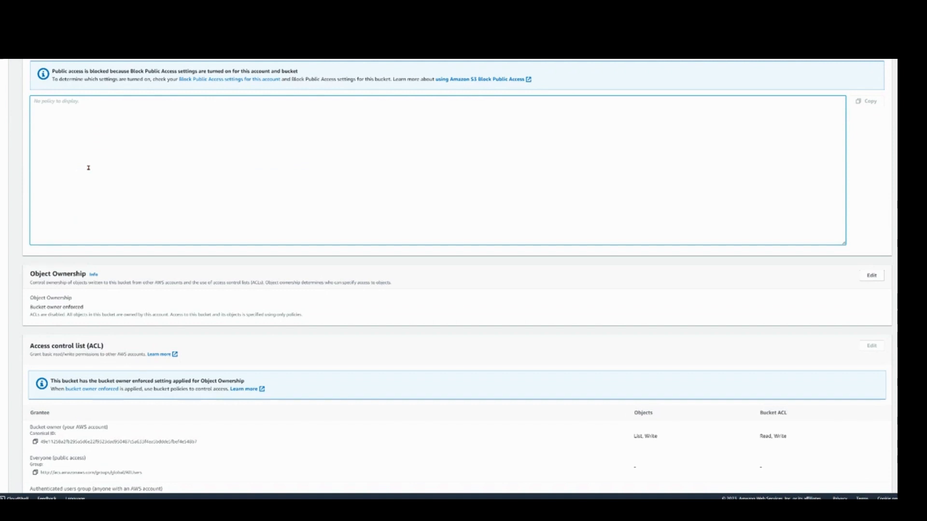
scroll(571, 159, up, 3)
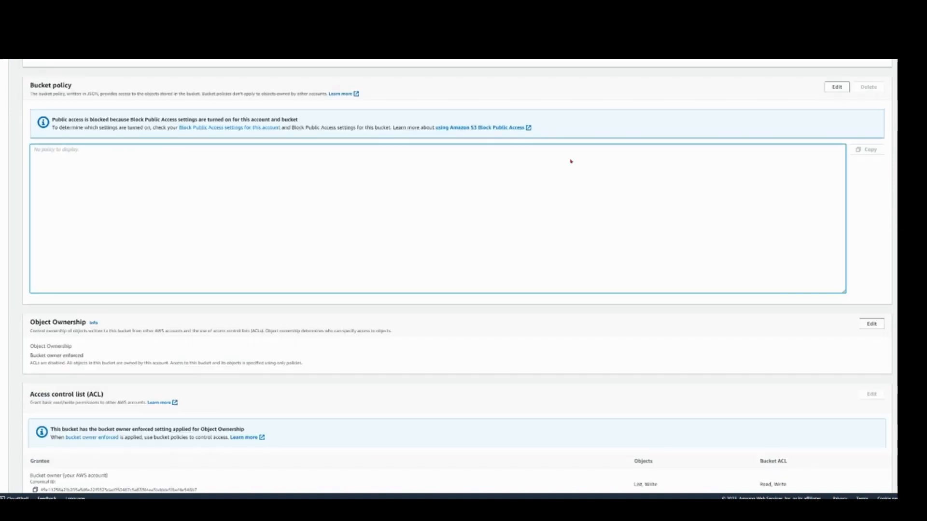
click(835, 111)
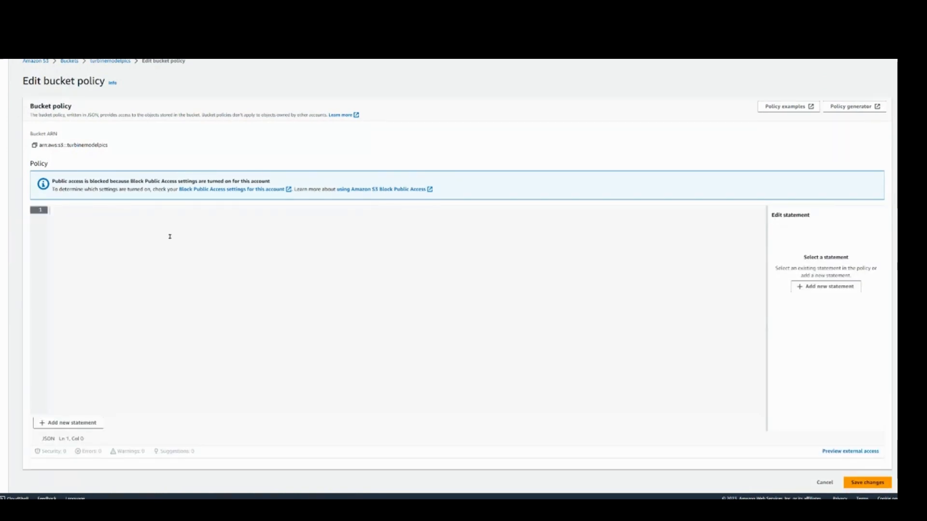
key(ctrl+v)
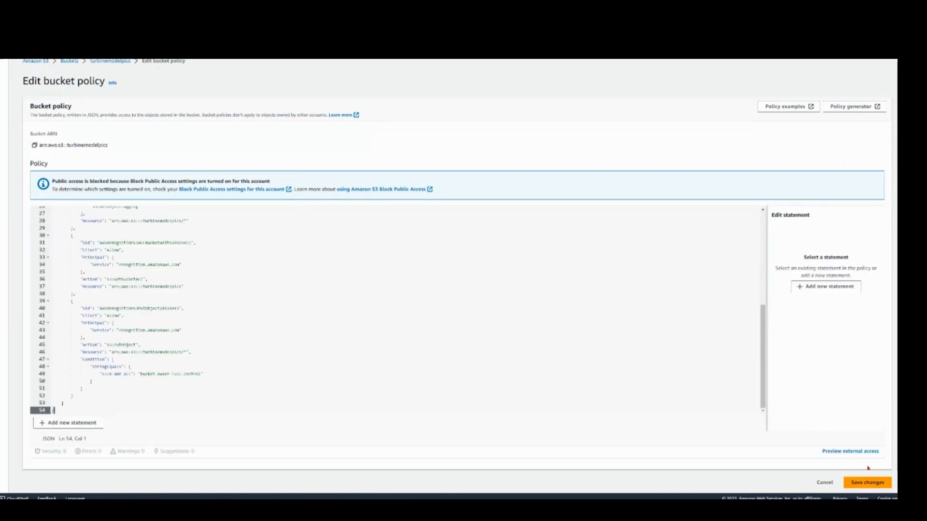
click(866, 483)
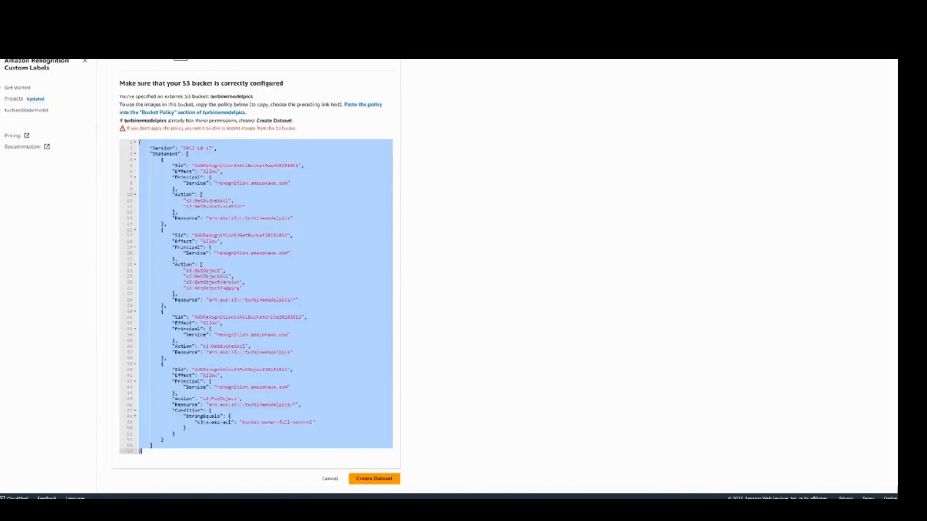
Step: Create the dataset in Rekognition Custom Labels and review the imported turbine images with their assigned labels
click(386, 483)
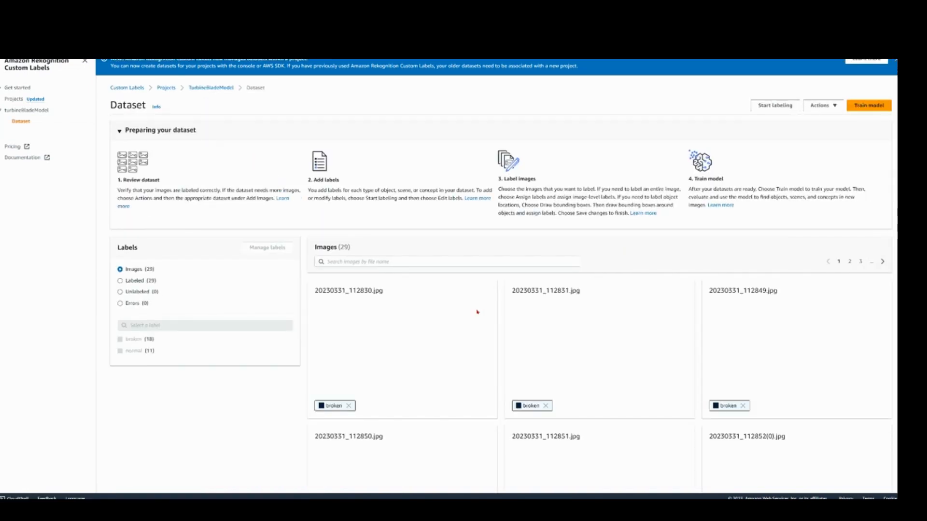
scroll(478, 312, down, 5)
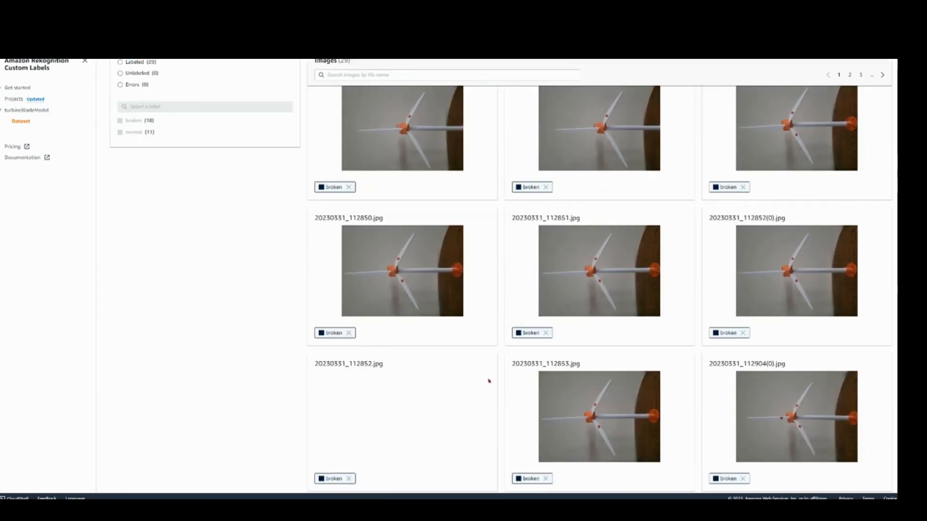
scroll(553, 292, down, 1)
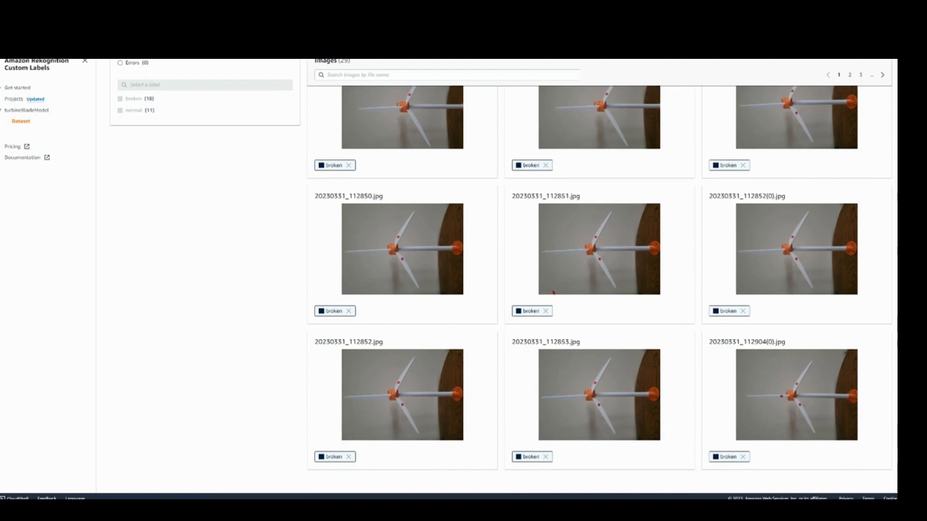
scroll(408, 273, up, 5)
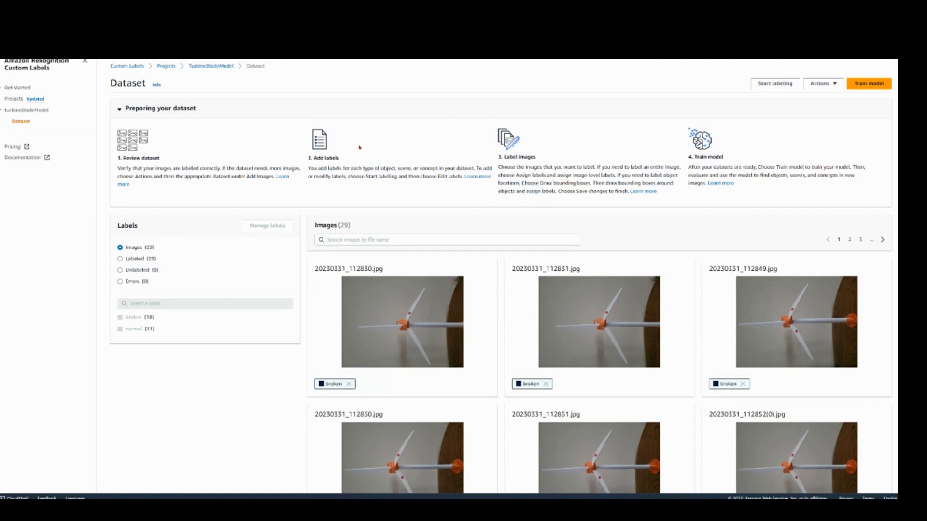
scroll(360, 147, up, 1)
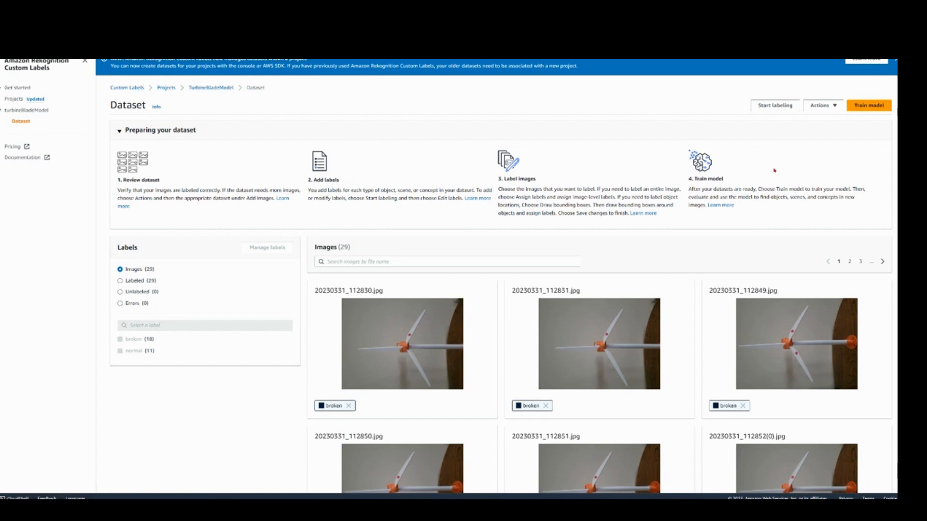
Step: Start training the turbineBladeModel model without tags, keeping the default encryption, and confirm the training
click(863, 105)
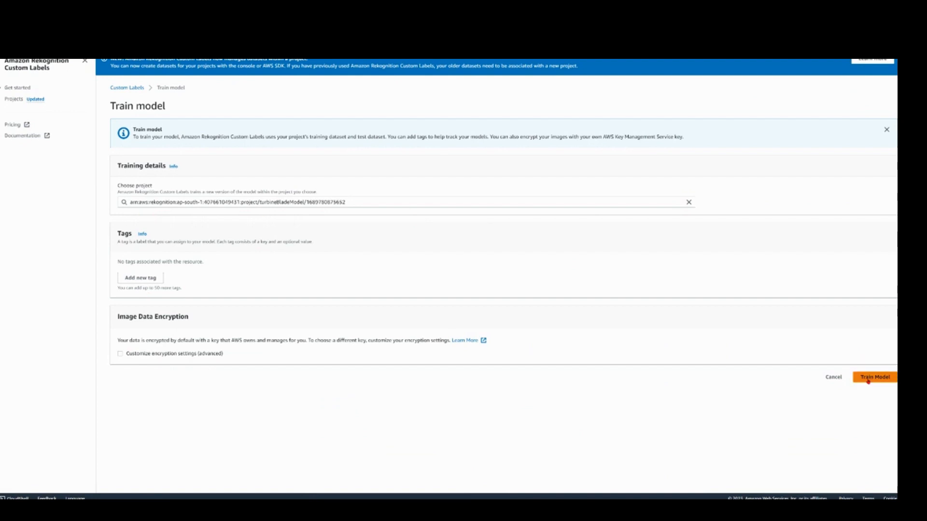
click(865, 377)
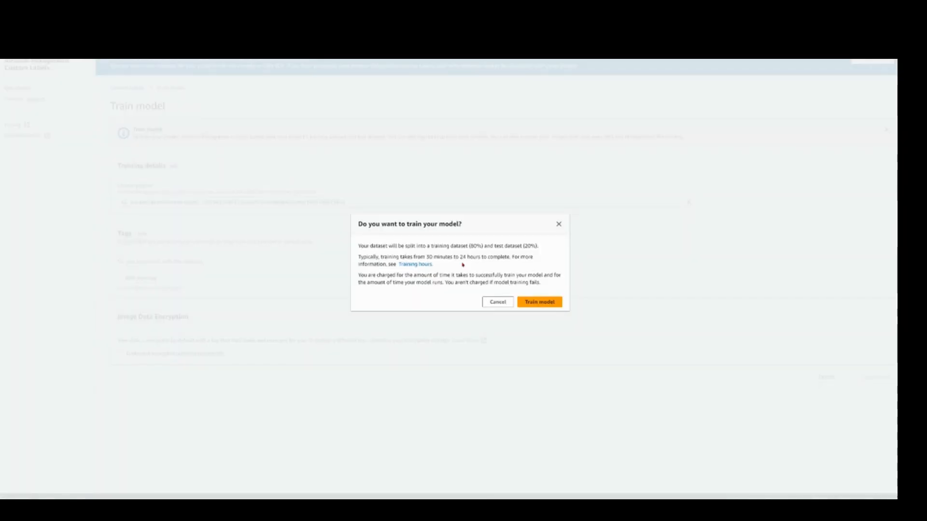
click(539, 302)
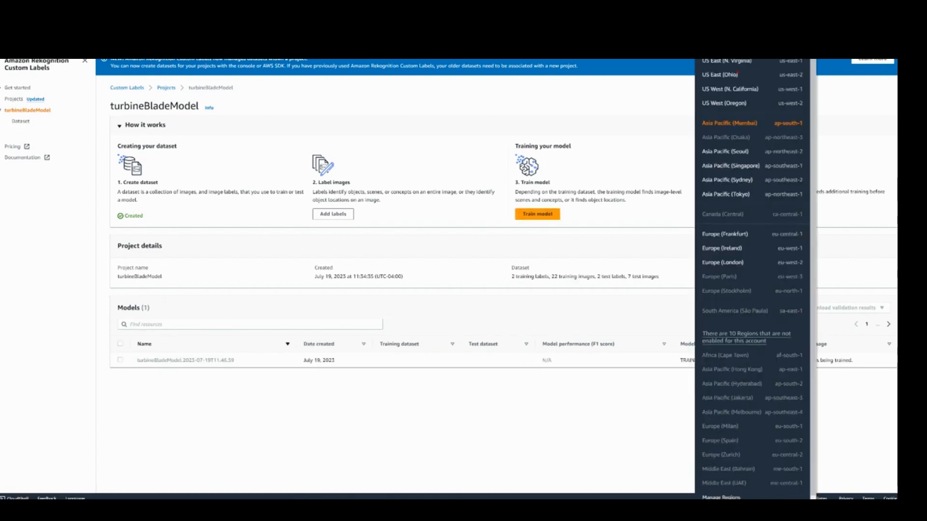
Step: Switch the console region to US East (N. Virginia) and open the Custom Labels projects there
click(727, 63)
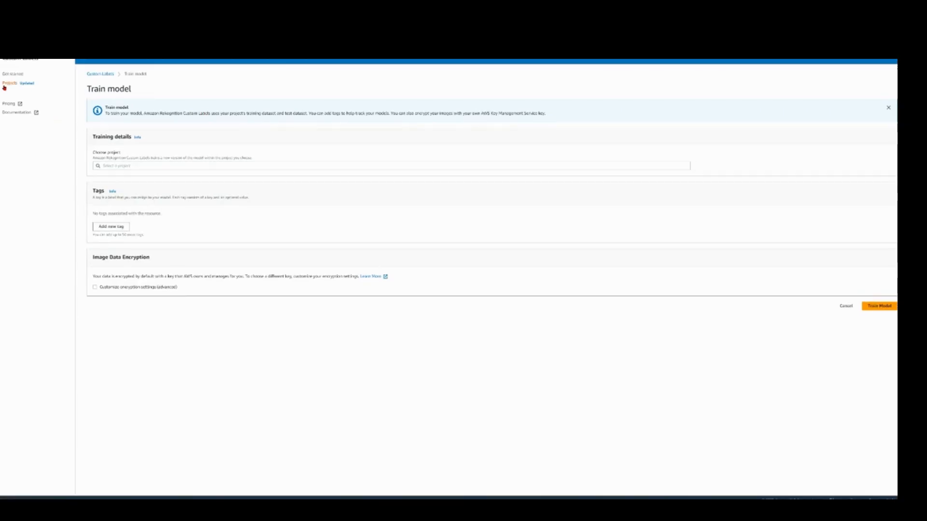
click(4, 85)
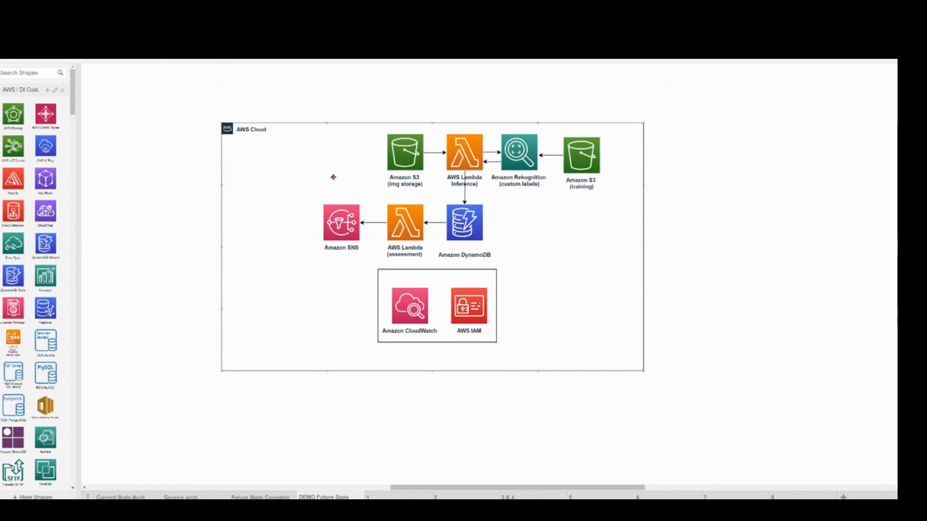
Step: Bring up the terminal, and review the AWS blog post on AI-driven wind turbine inspection through to its deployment section
click(444, 131)
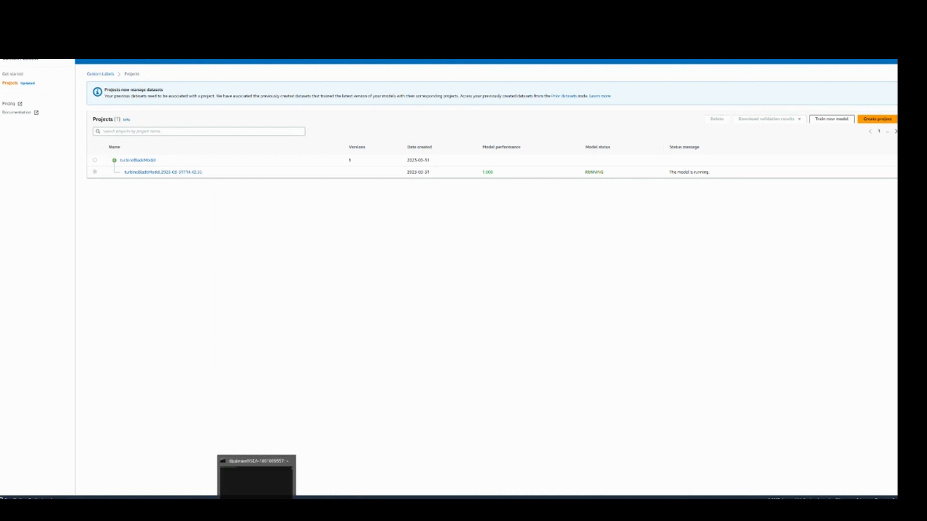
click(257, 506)
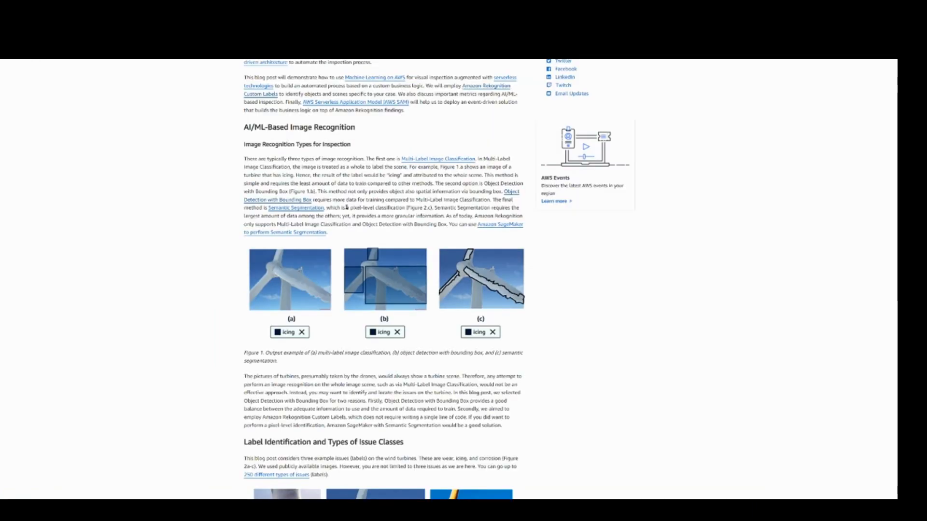
scroll(346, 207, up, 3)
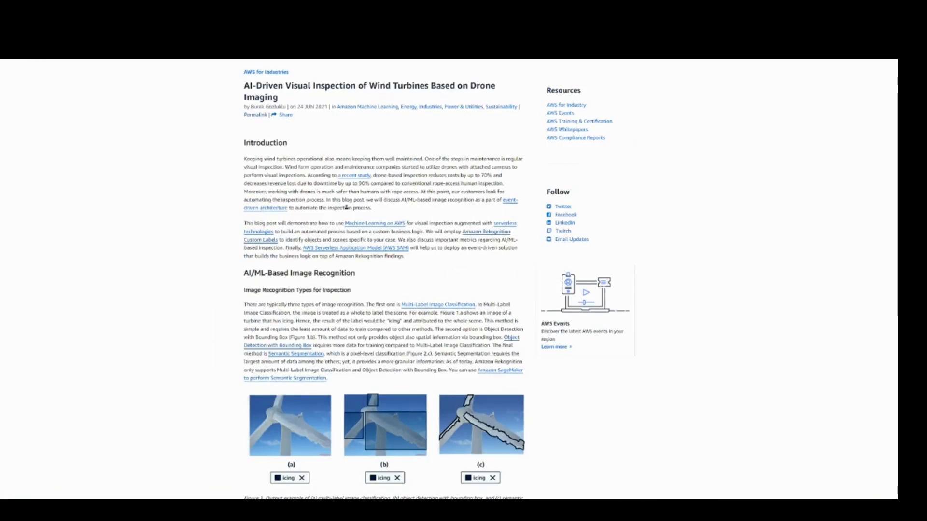
double_click(256, 106)
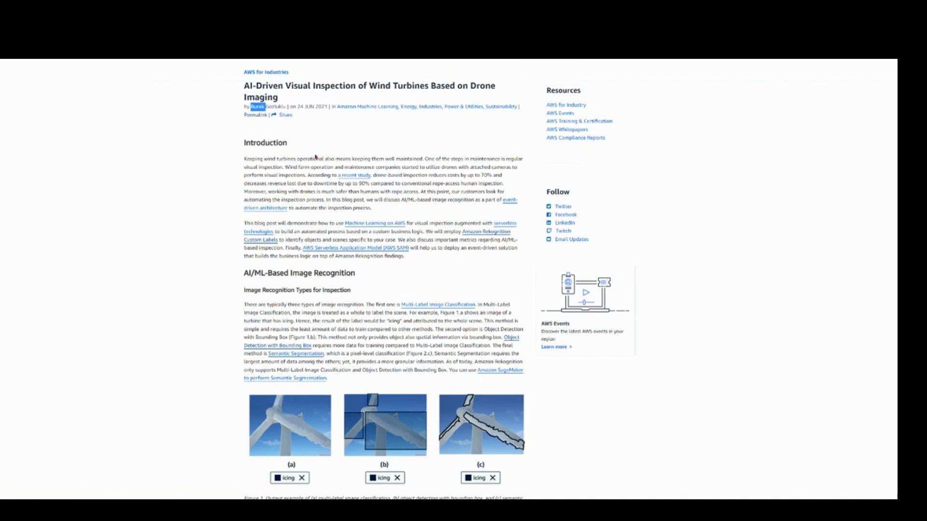
click(313, 144)
scroll(311, 155, down, 1)
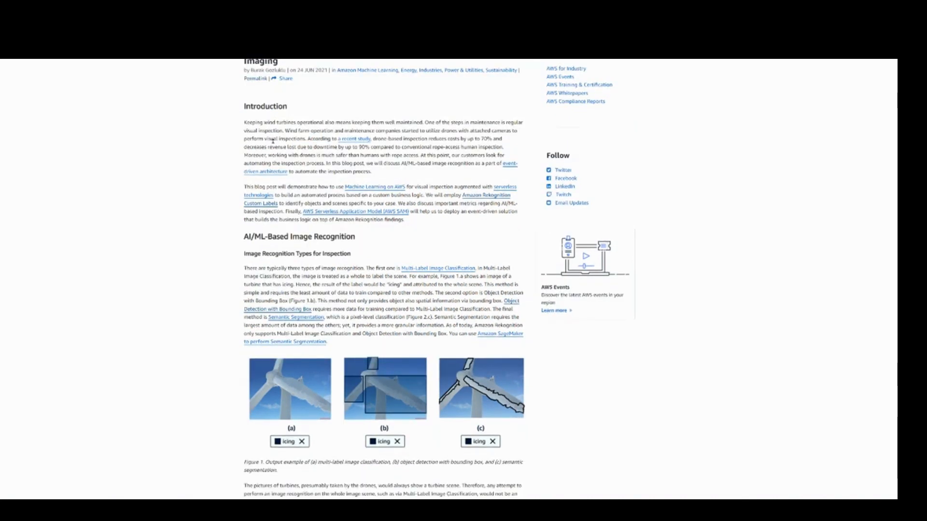
scroll(244, 291, down, 20)
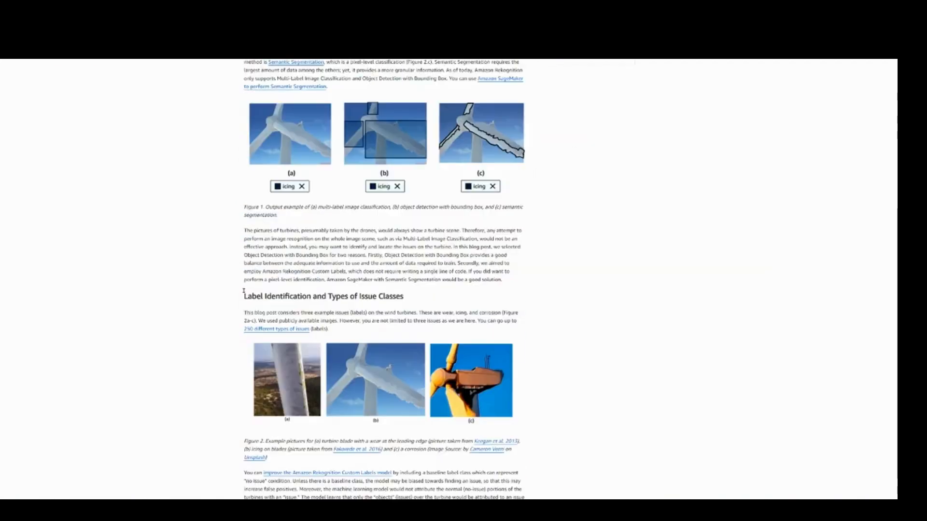
scroll(244, 291, down, 12)
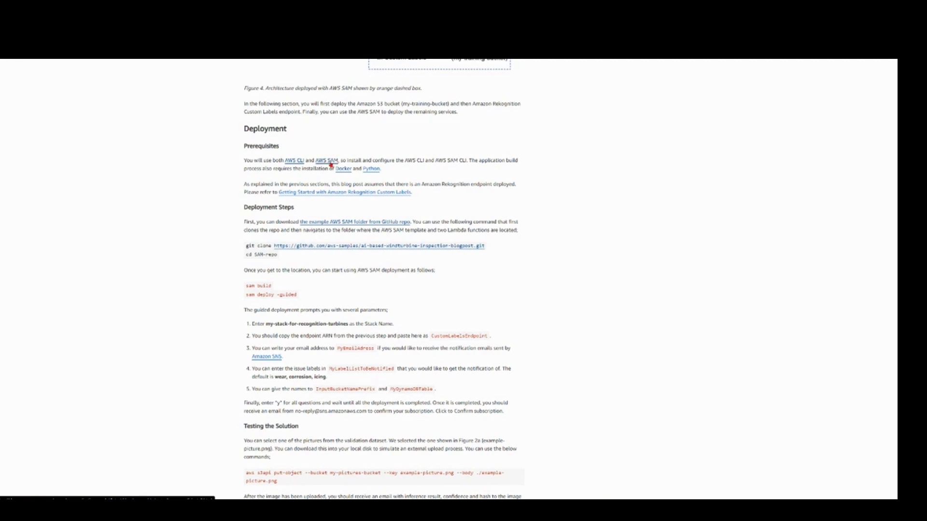
Step: Open the AWS CLI and AWS SAM prerequisite links, and review the Windows installation instructions for the AWS CLI
key(Tab)
key(Tab)
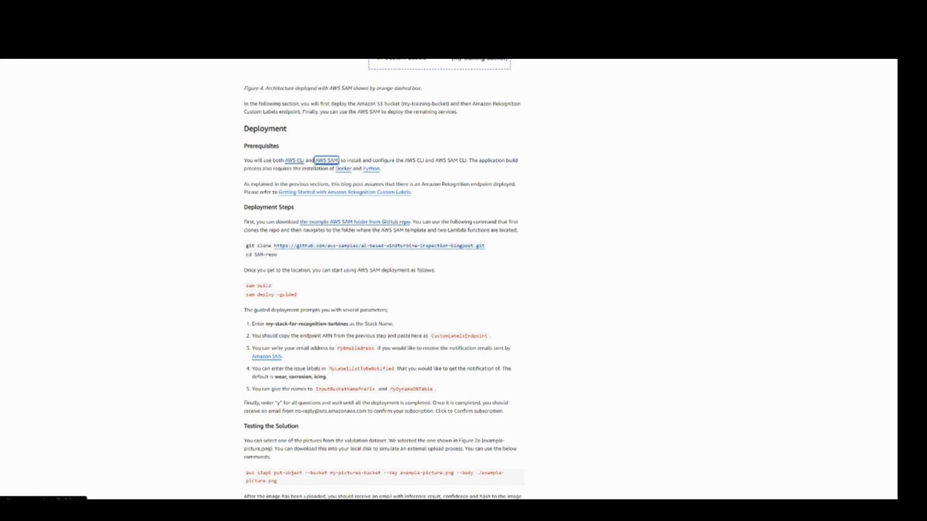
key(Return)
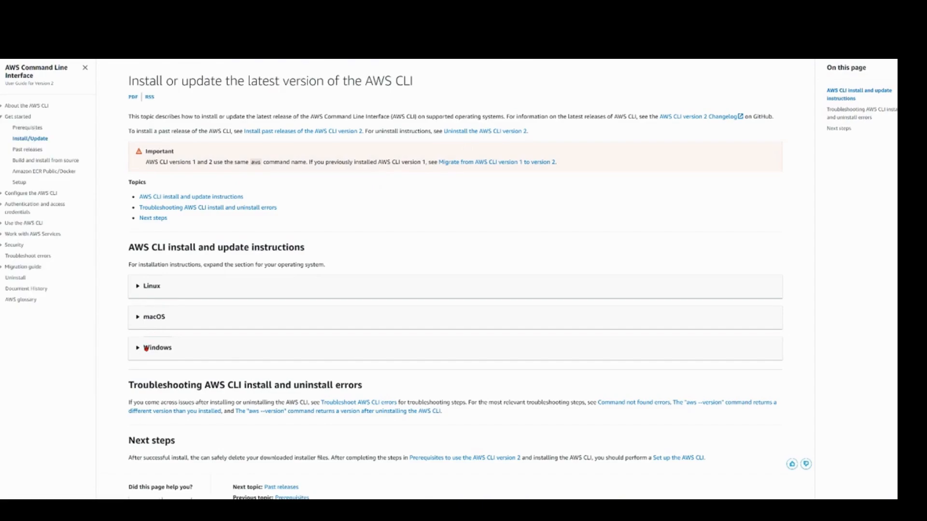
click(146, 348)
scroll(187, 381, down, 5)
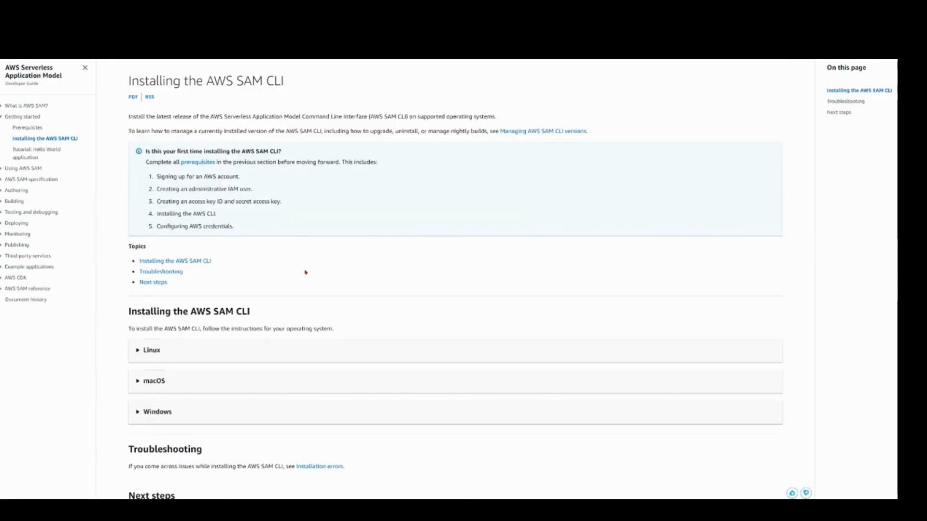
Step: Review the Linux instructions in the AWS SAM CLI installation guide, and open the Docker and Python prerequisite links in the blog post
scroll(228, 306, down, 3)
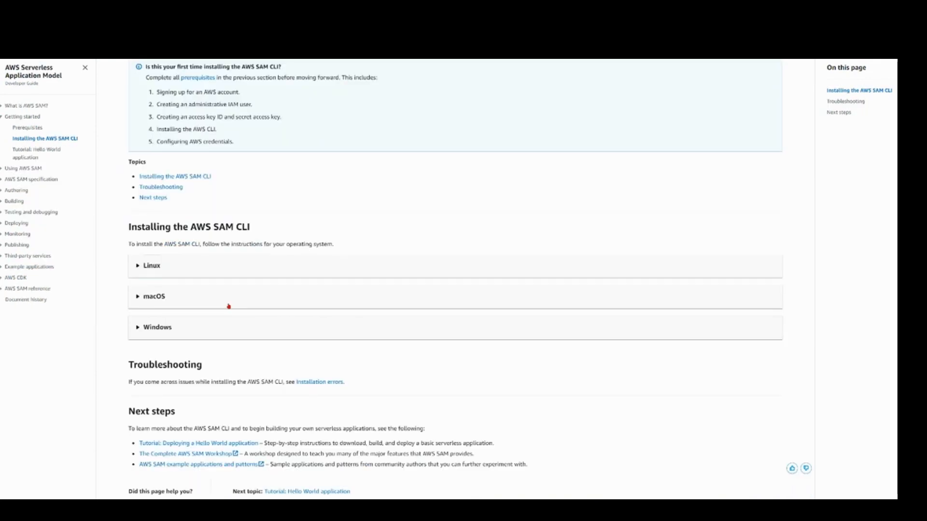
click(192, 265)
scroll(454, 280, down, 5)
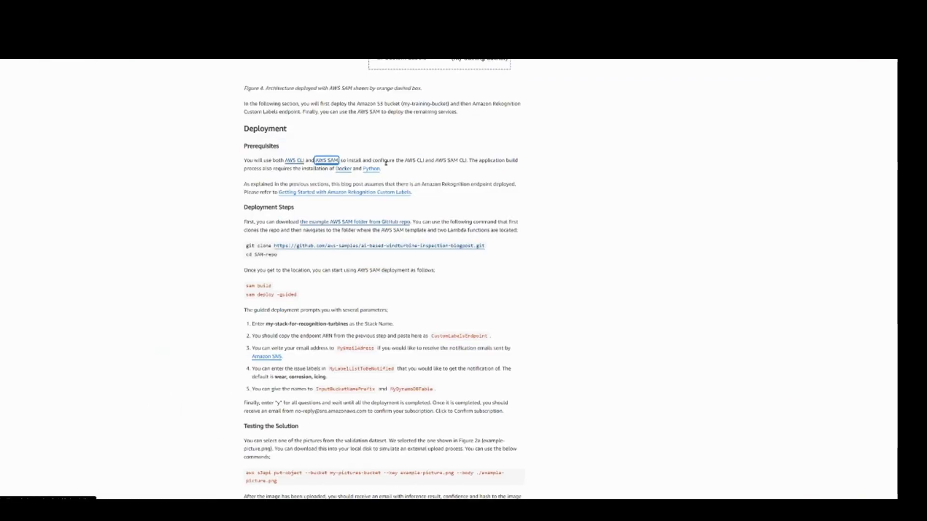
click(342, 170)
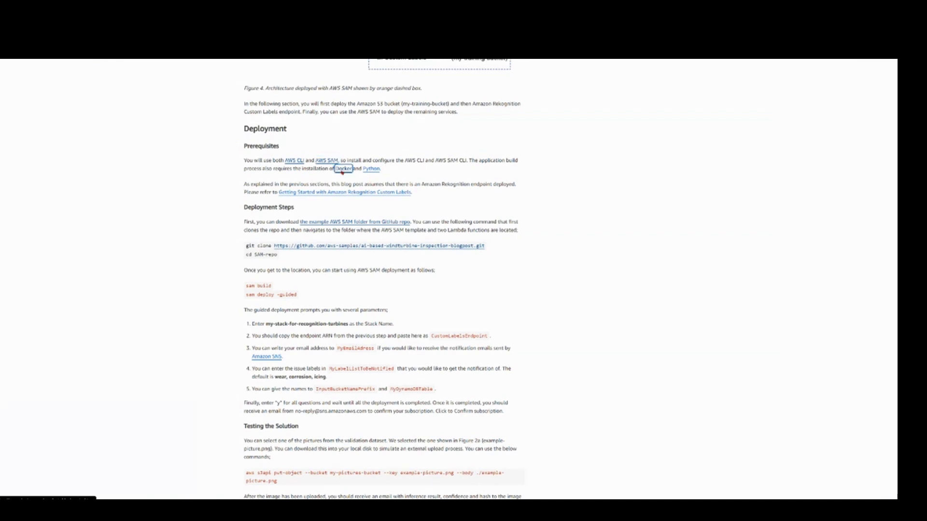
click(372, 170)
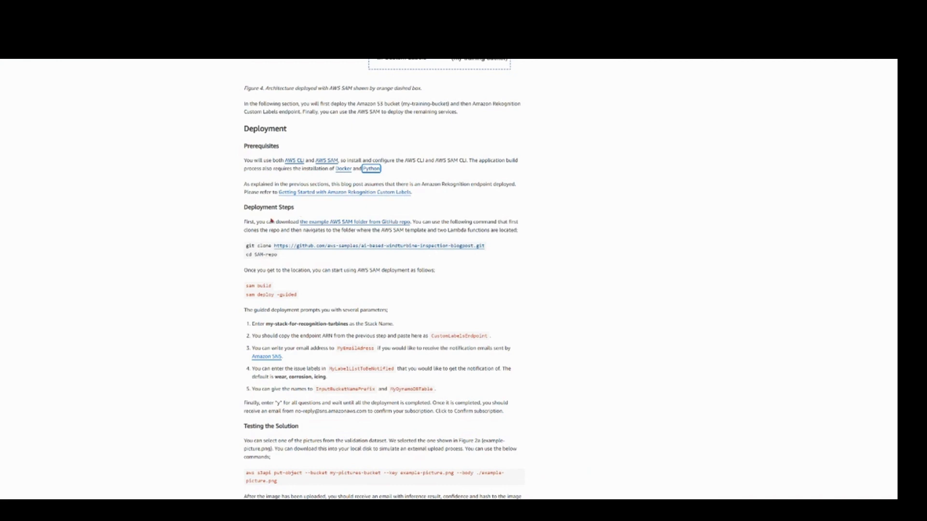
Step: Copy the git clone command for the ai-based-windturbine-inspection-blogpost repository from the deployment steps and switch to the terminal
click(271, 220)
drag(246, 246, 486, 249)
key(ctrl+c)
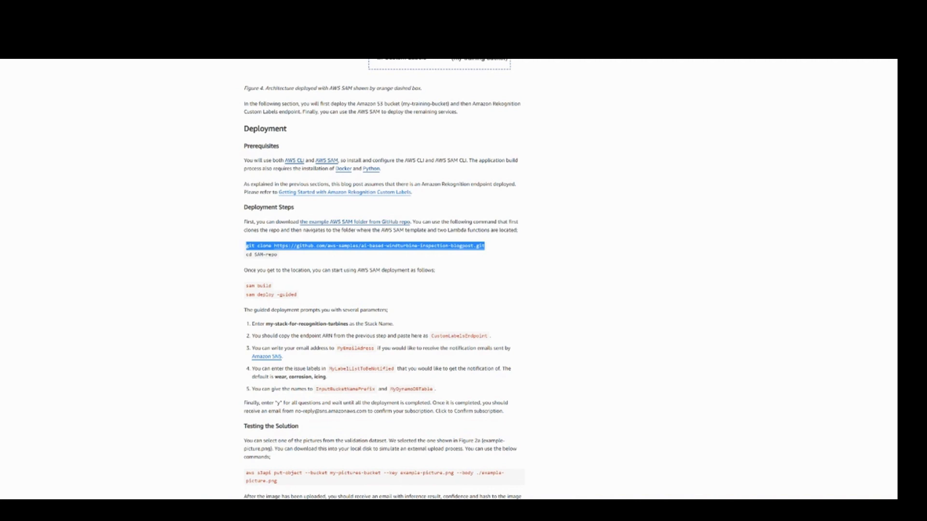
key(alt+Tab)
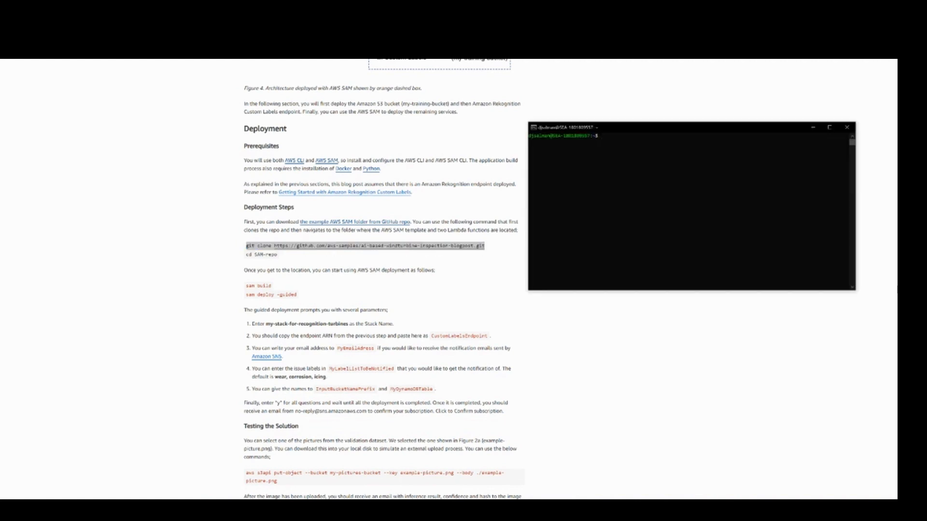
right_click(631, 156)
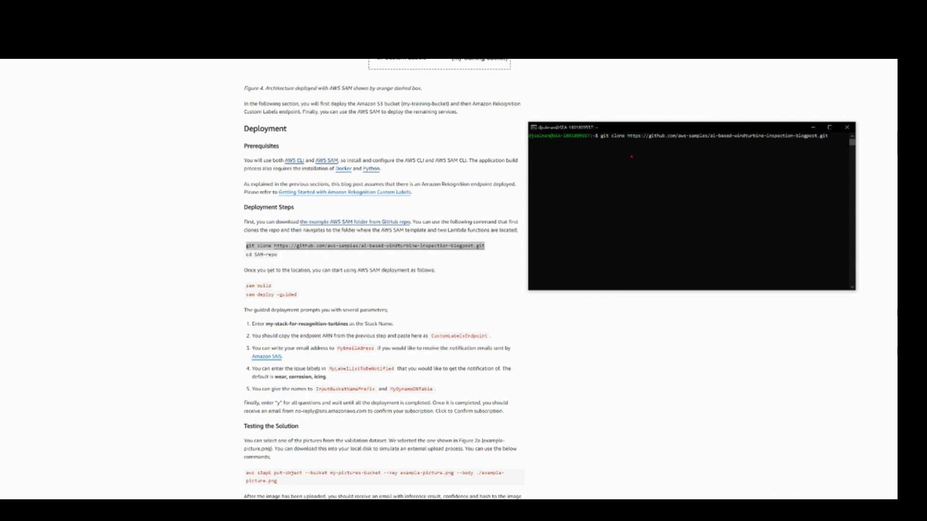
key(BackSpace)
key(BackSpace)
key(BackSpace)
key(BackSpace)
key(BackSpace)
key(BackSpace)
key(BackSpace)
key(BackSpace)
key(BackSpace)
key(BackSpace)
key(BackSpace)
key(BackSpace)
key(BackSpace)
key(BackSpace)
key(BackSpace)
key(BackSpace)
key(BackSpace)
key(BackSpace)
key(BackSpace)
key(BackSpace)
key(BackSpace)
key(BackSpace)
key(BackSpace)
key(BackSpace)
key(BackSpace)
key(BackSpace)
key(BackSpace)
key(BackSpace)
key(BackSpace)
key(BackSpace)
key(BackSpace)
key(BackSpace)
key(BackSpace)
key(BackSpace)
key(BackSpace)
key(BackSpace)
key(BackSpace)
key(BackSpace)
key(BackSpace)
key(BackSpace)
key(BackSpace)
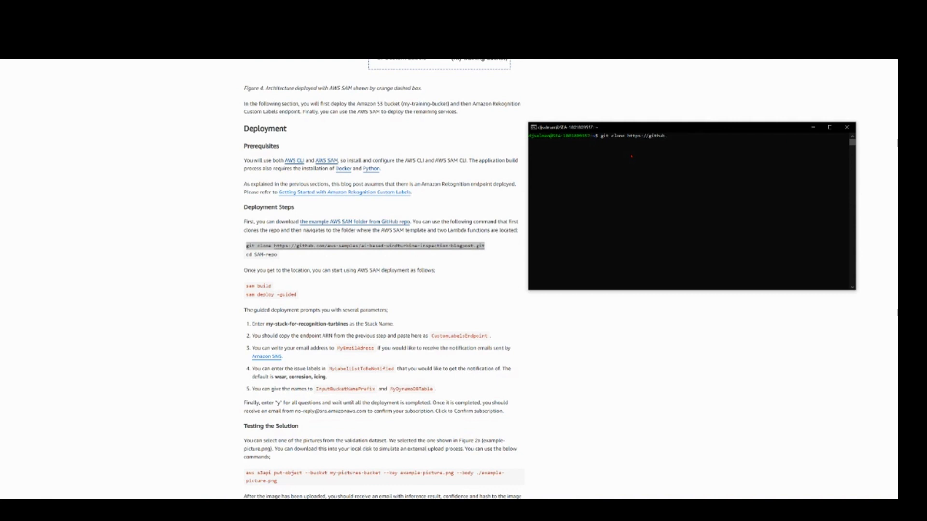
Step: Create a directory named mlDemo3 in the home folder and change into it
text(mk)
text(di)
text(r )
text(my)
text(Ops)
text(mo)
text(3)
key(Return)
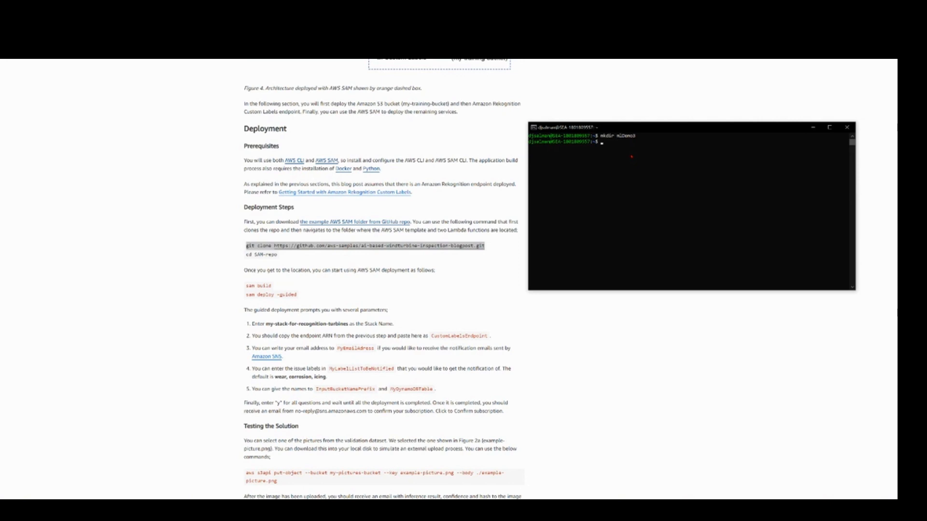
text(cd mlDemo3)
key(Return)
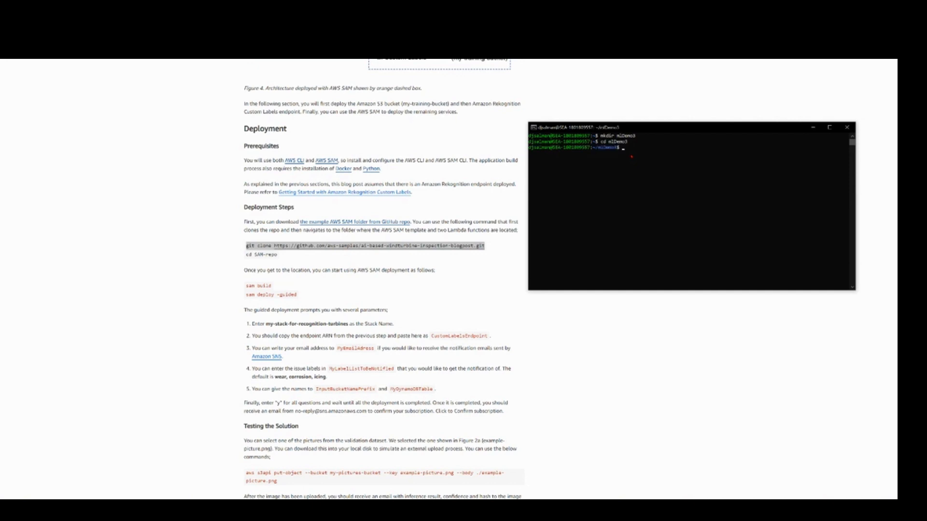
text(ls)
key(Return)
right_click(631, 157)
key(Return)
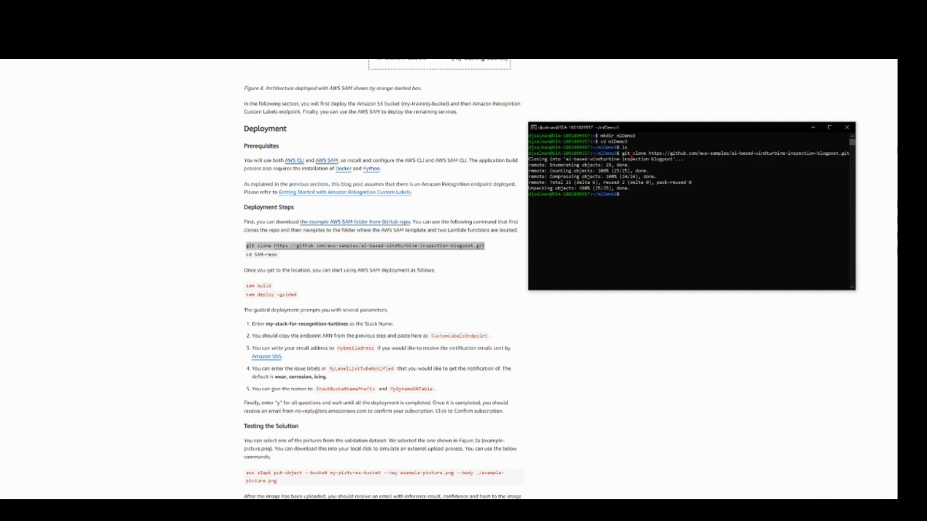
text(ls)
key(Return)
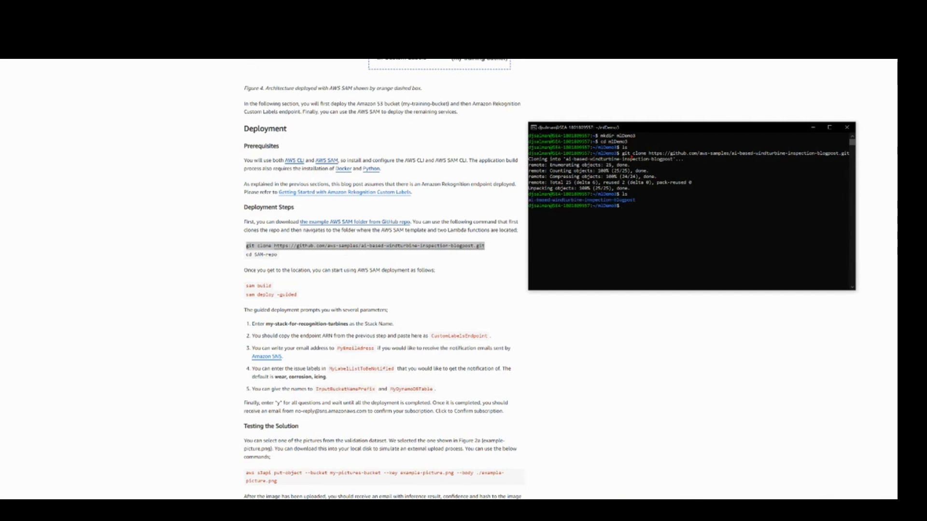
Step: Change into the cloned ai-based-windturbine-inspection-blogpost folder and its SAM-repo subfolder
text(cd a)
key(Tab)
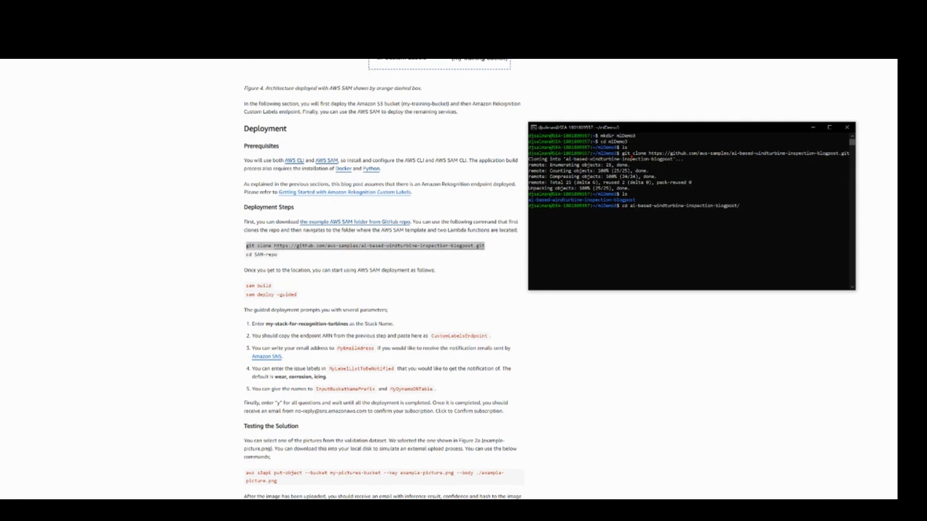
key(Return)
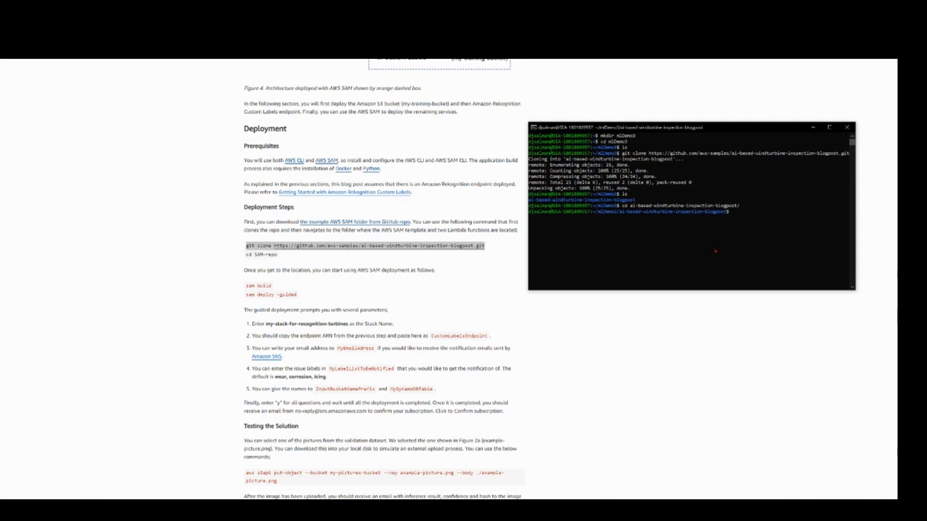
text(cd SAM-repo/)
key(Return)
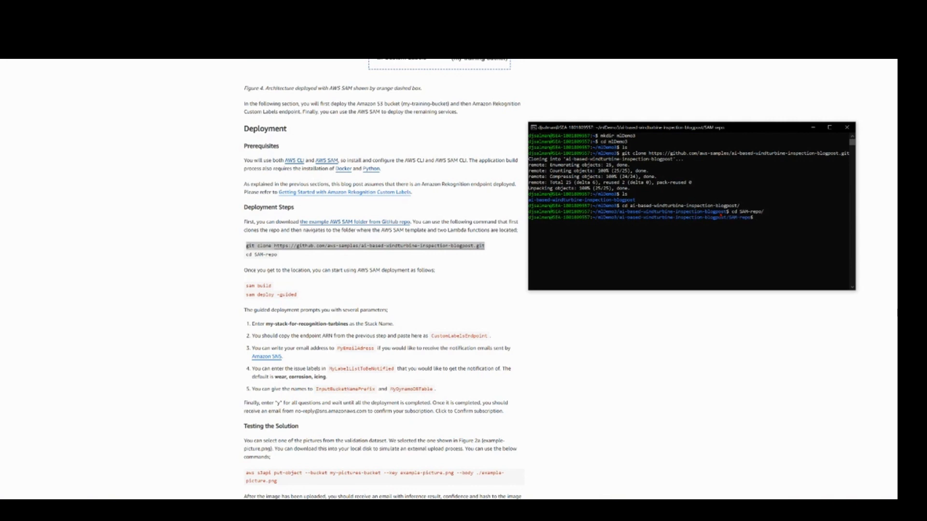
Step: Build the SAM application with sam build, and start its guided deployment with sam deploy --guided
text(sam build)
key(Return)
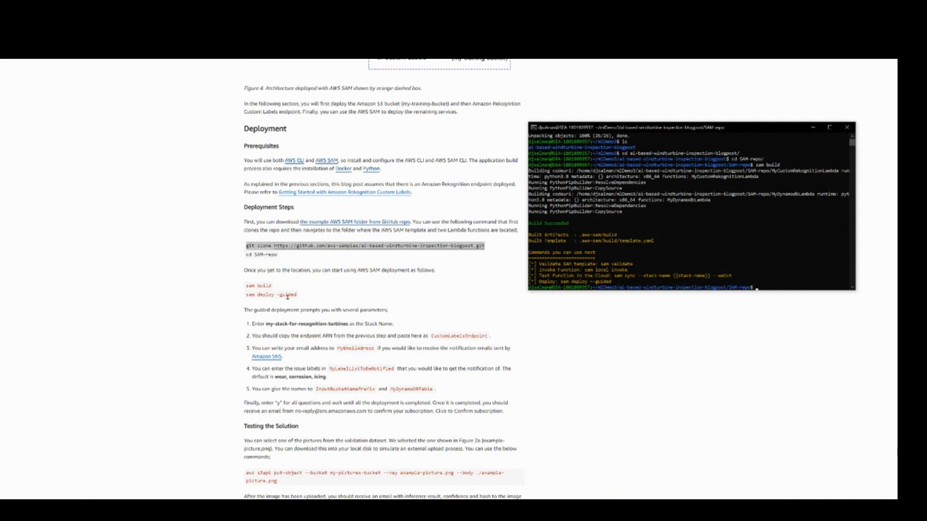
text(sam deploy --guided)
key(Return)
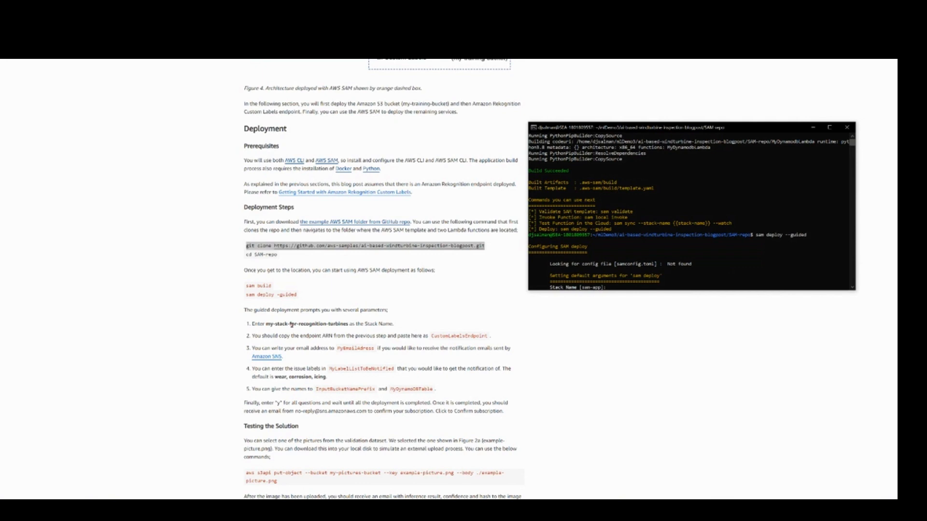
Step: Copy my-stack-for-recognition-turbines from the blog post and enter it as the stack name of the guided deployment
double_click(293, 323)
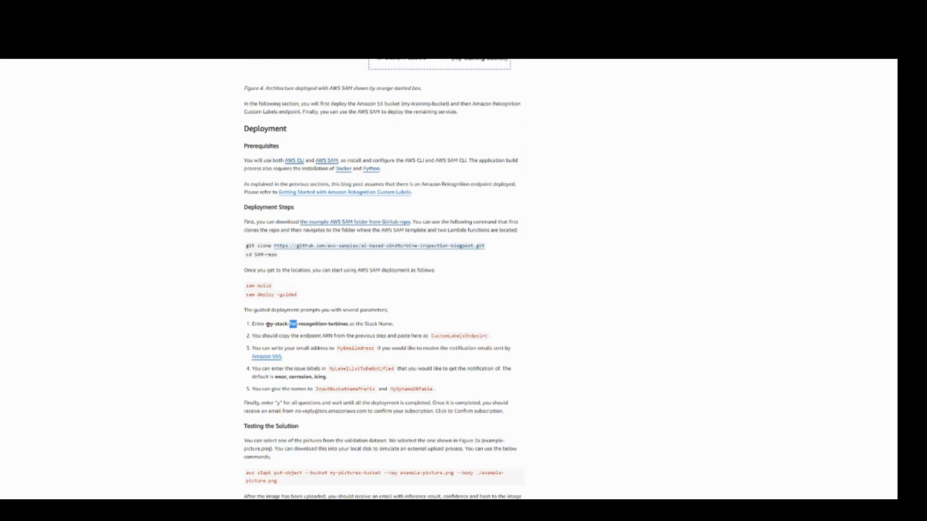
drag(266, 324, 348, 324)
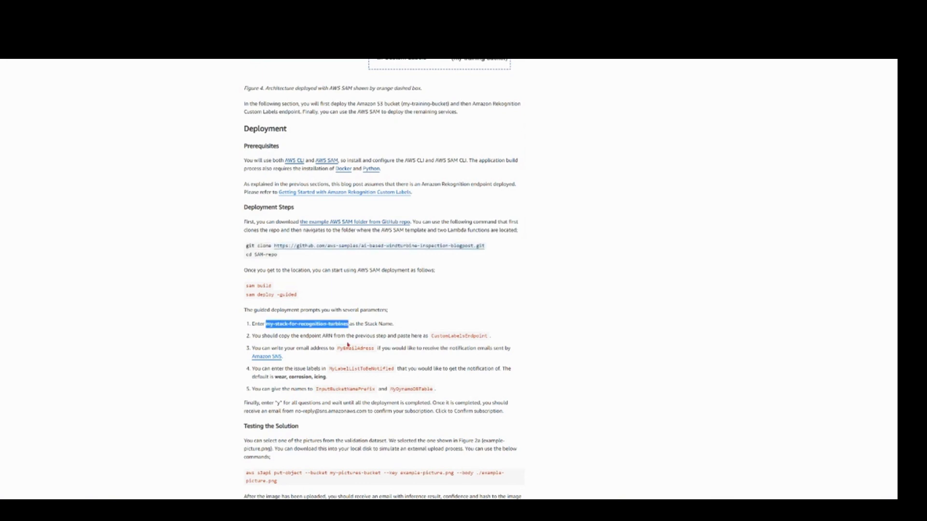
right_click(331, 325)
click(340, 330)
key(alt+Tab)
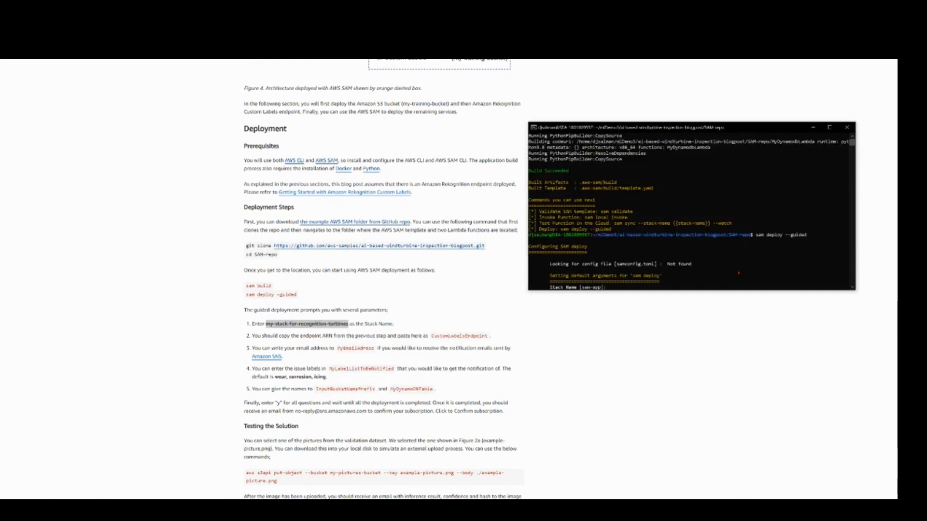
right_click(728, 281)
key(Return)
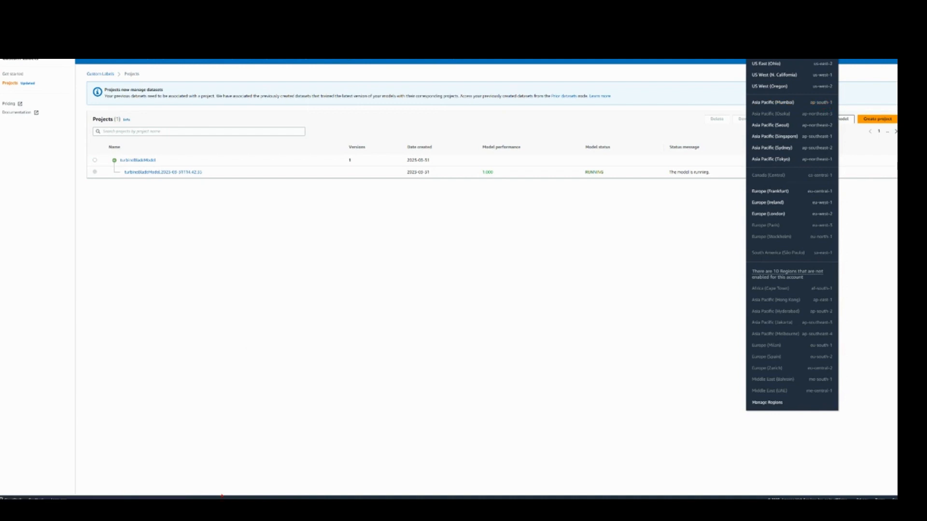
Step: Accept the deployment defaults us-east-1 for the region, MyRekognitionResultTable for the DynamoDB table and windturbine-pictures for the input bucket prefix
key(alt+Tab)
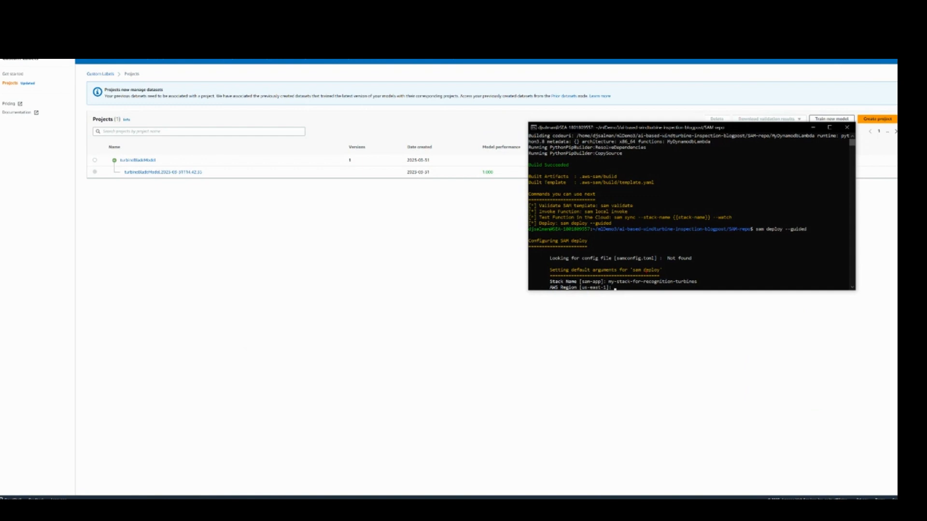
click(777, 247)
key(Return)
key(Return)
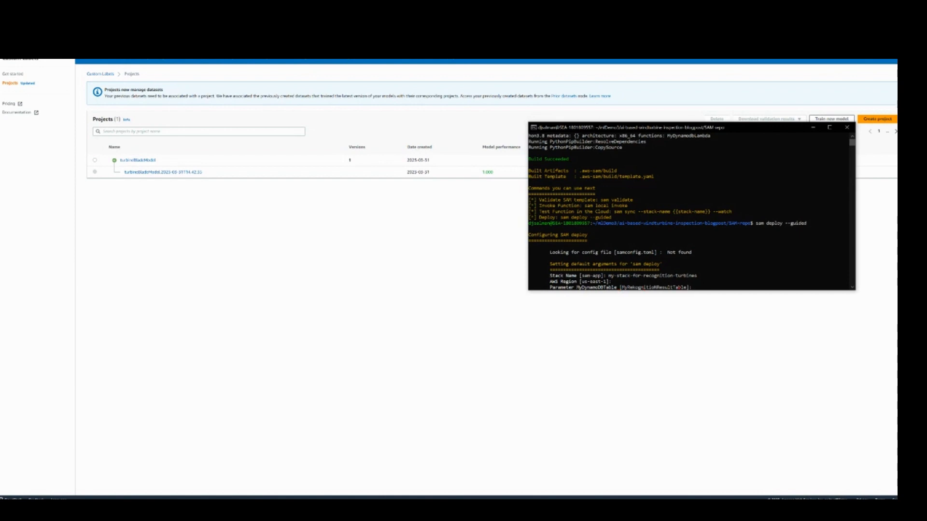
key(Return)
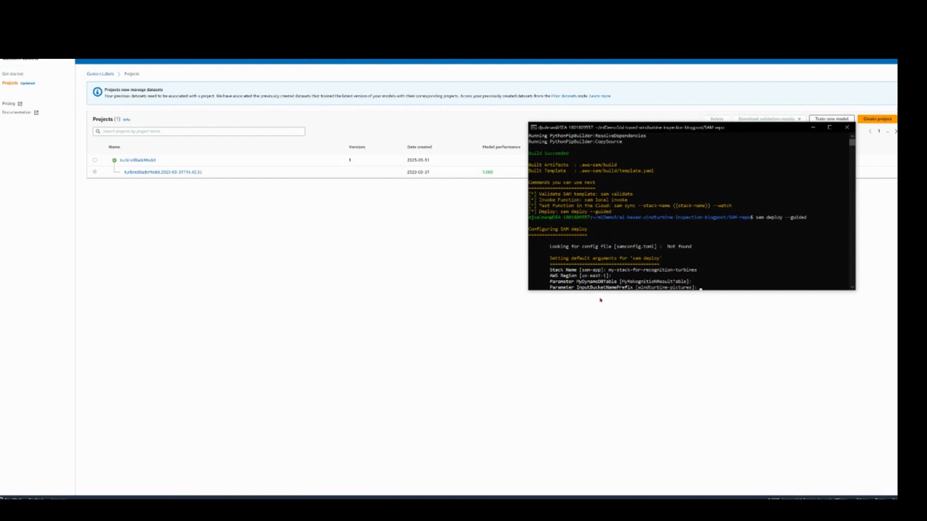
key(Return)
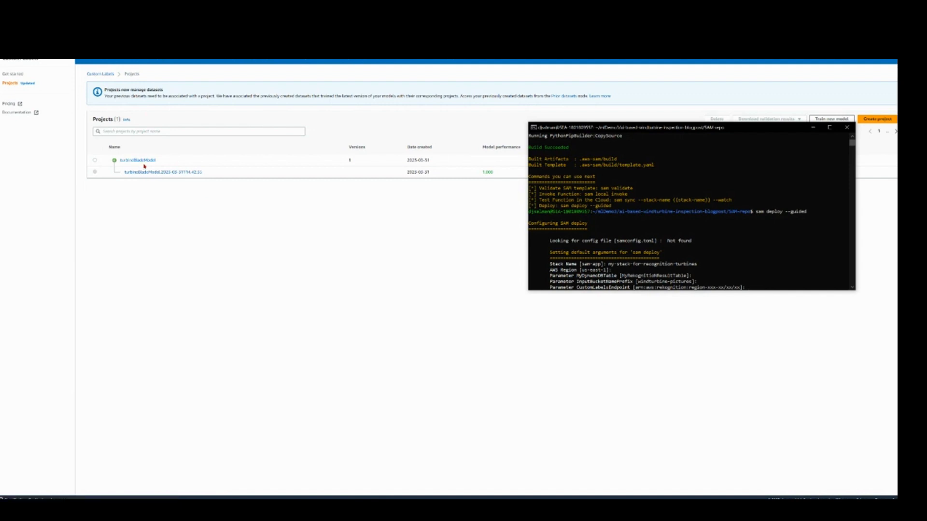
Step: Open the trained turbineBladeModel version's usage details and copy its Amazon Resource Name
click(235, 202)
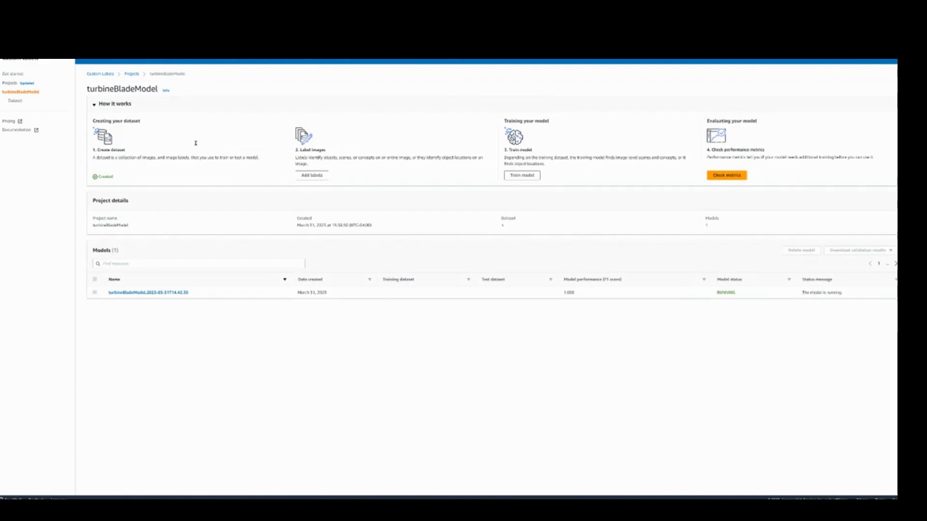
click(120, 292)
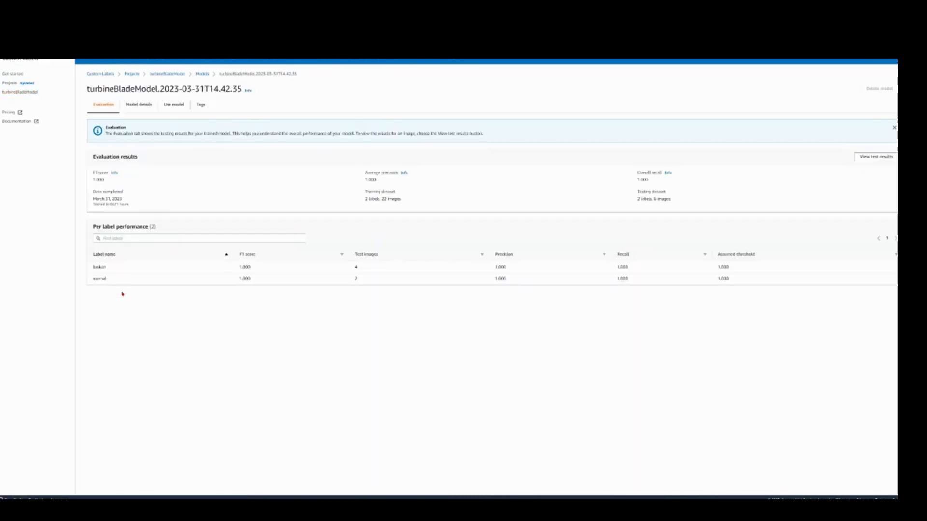
click(167, 104)
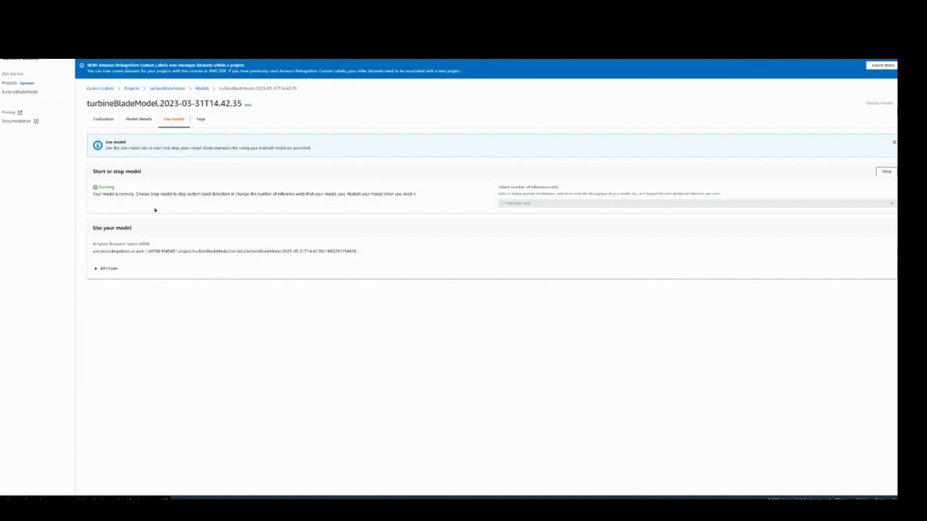
drag(366, 255, 88, 255)
right_click(109, 257)
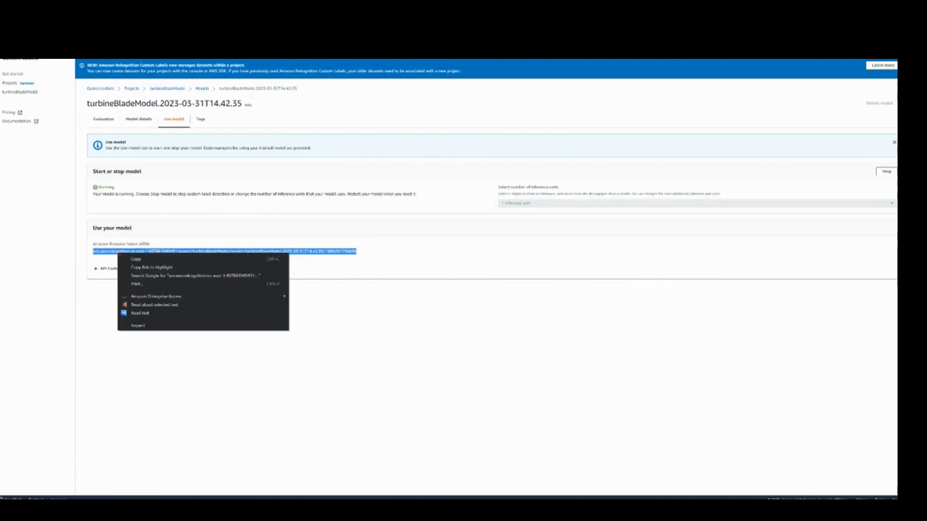
click(135, 260)
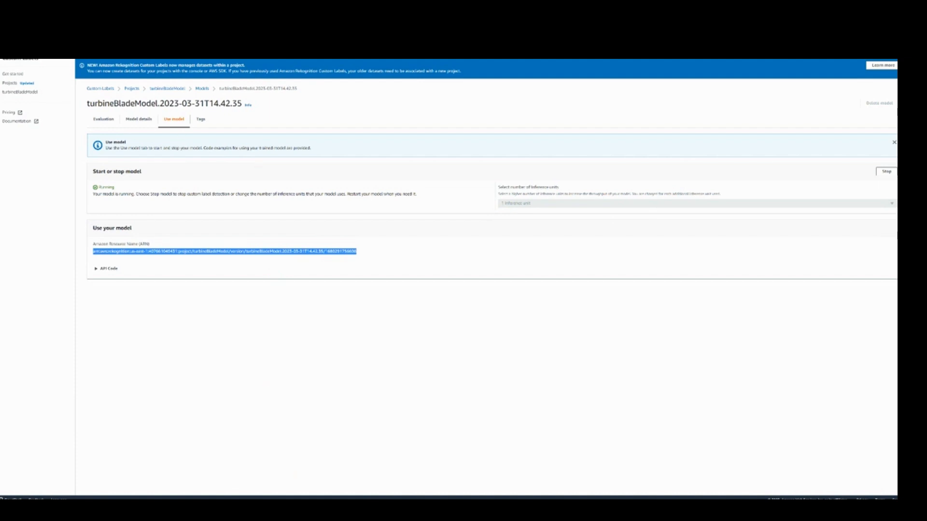
Step: Switch to the terminal and enter the copied model ARN as the CustomLabelsEndpoint parameter of the guided deployment
key(alt+Tab)
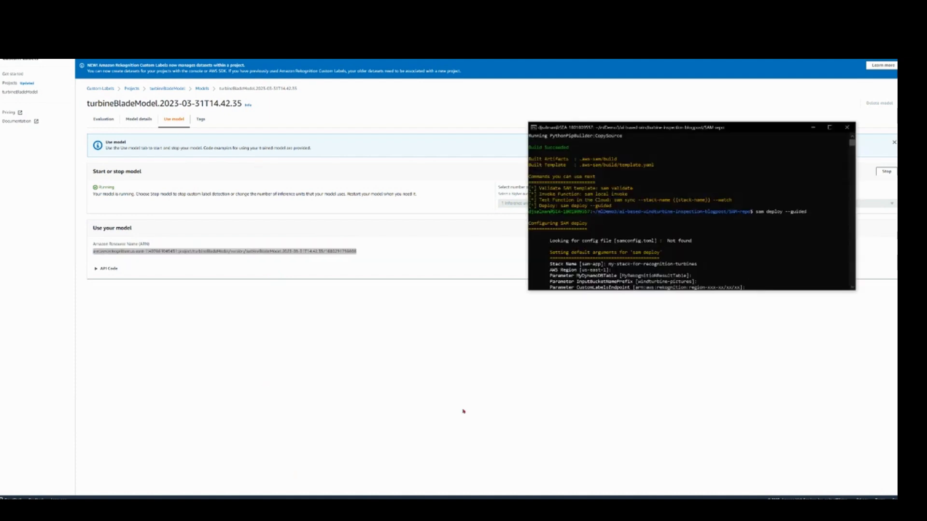
right_click(774, 280)
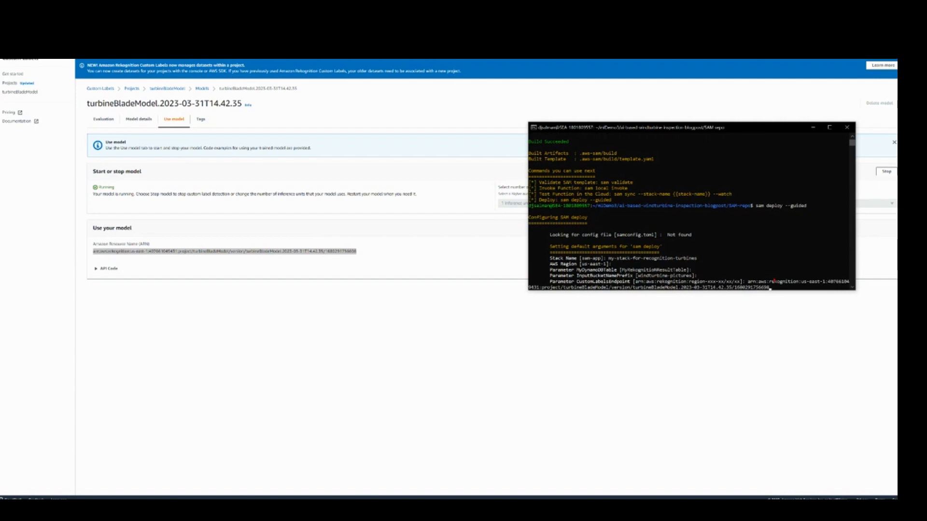
key(Return)
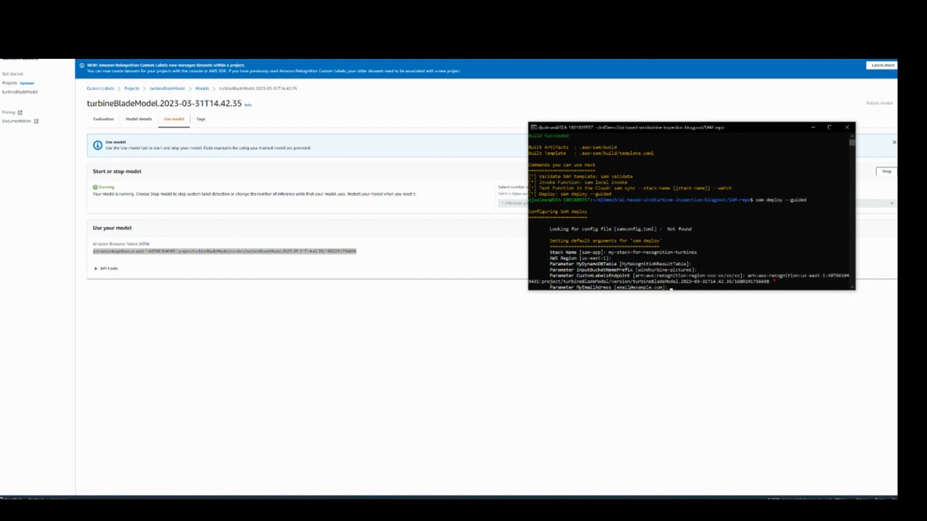
Step: Enter the notification e-mail address for the MyEmailAdress parameter
text(xample.com]: xxx@gmail.com)
key(Return)
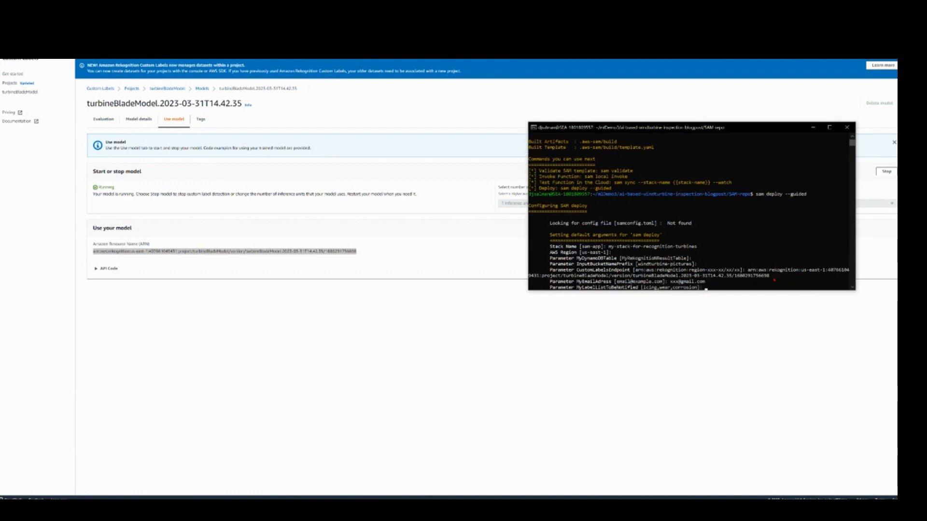
Step: Set broken as the label to be notified, accept the default threshold of 75, and answer y to confirming changes before deploy
text(broken)
key(Return)
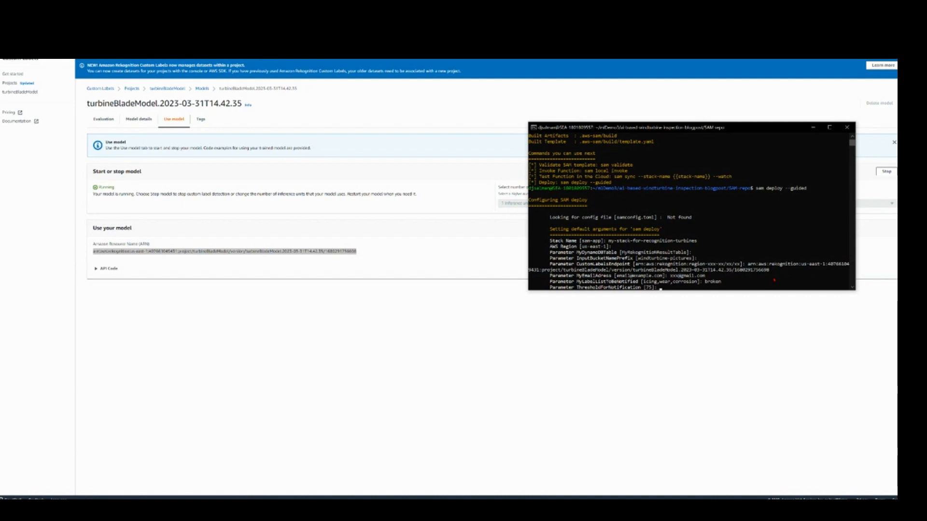
key(Return)
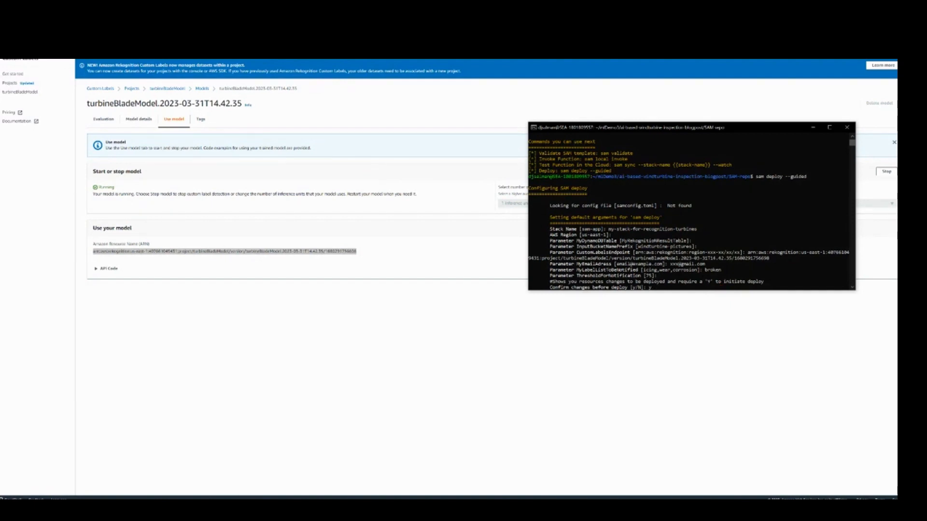
Step: Review the blog post's deployment steps on the guided parameters and the questions that finish the deployment
key(alt+Tab)
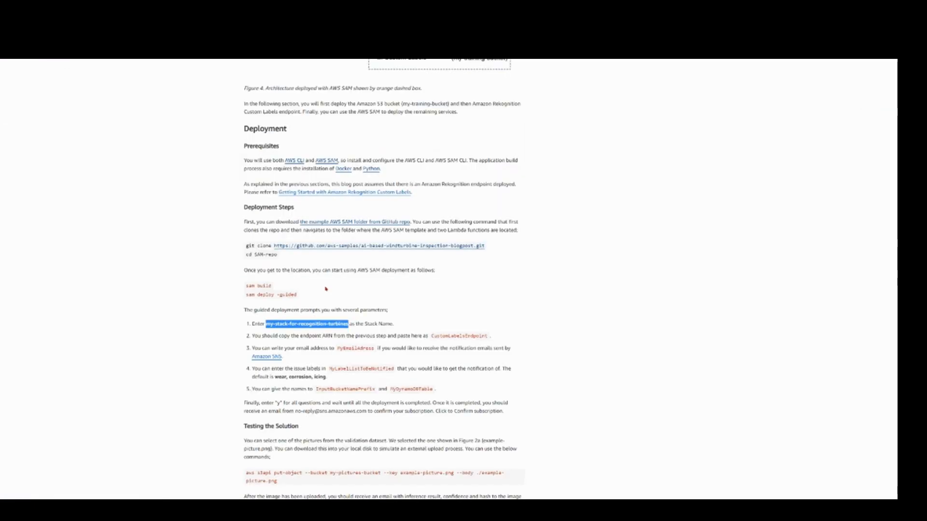
scroll(320, 331, down, 1)
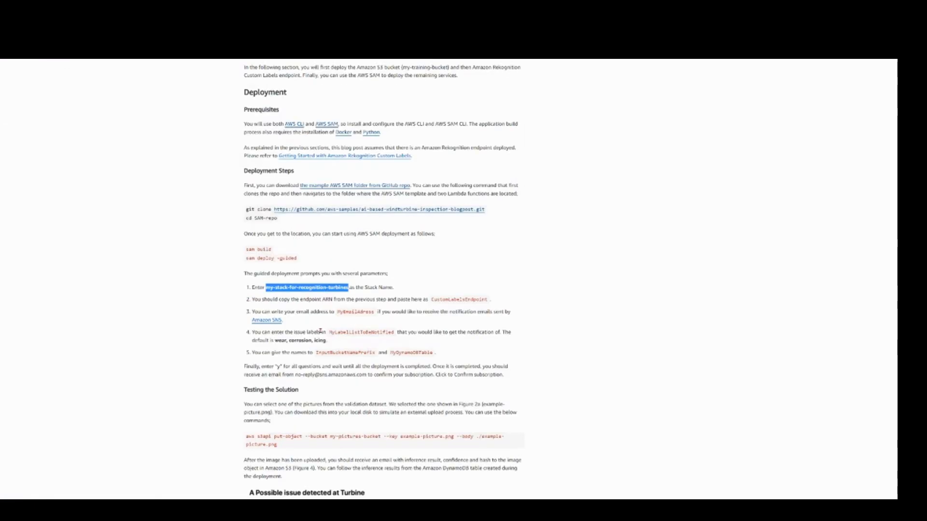
scroll(300, 303, down, 3)
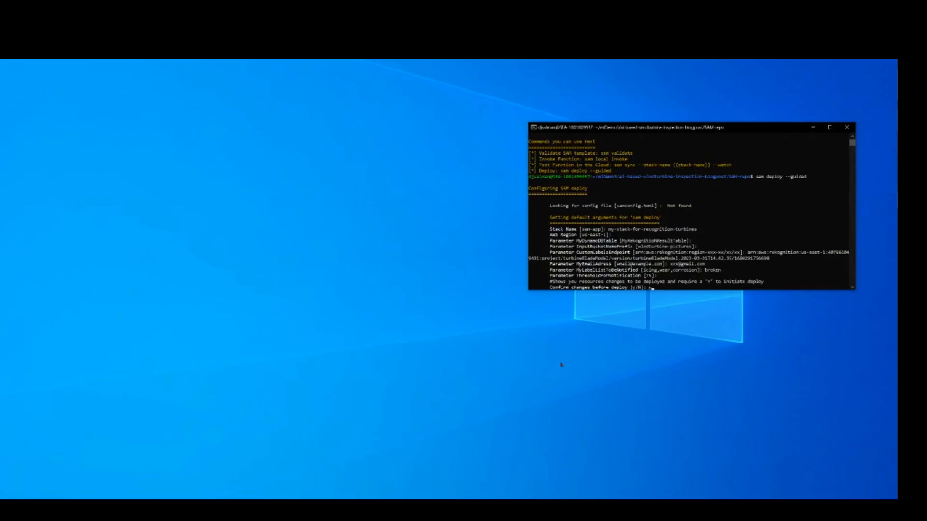
mouse_move(147, 506)
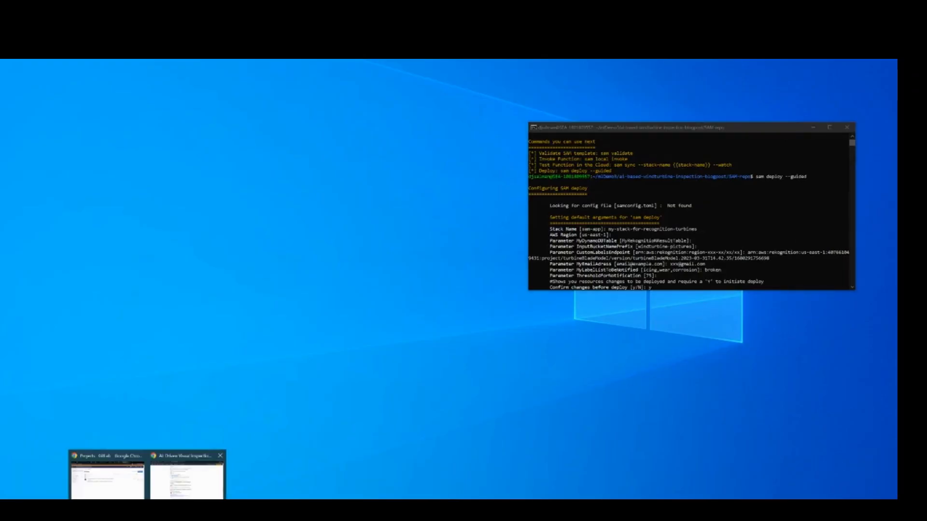
click(185, 487)
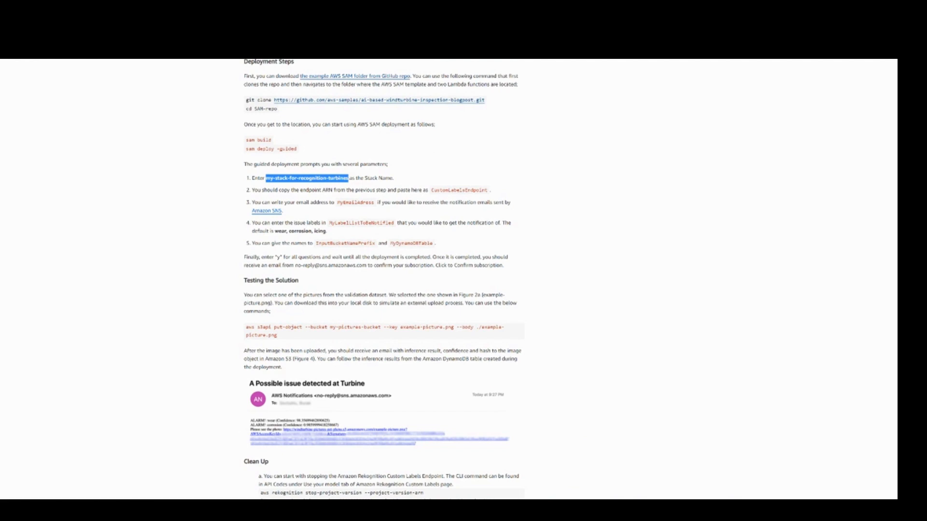
Step: Open CloudFormation in the AWS console and switch to the US East (N. Virginia) region
click(200, 7)
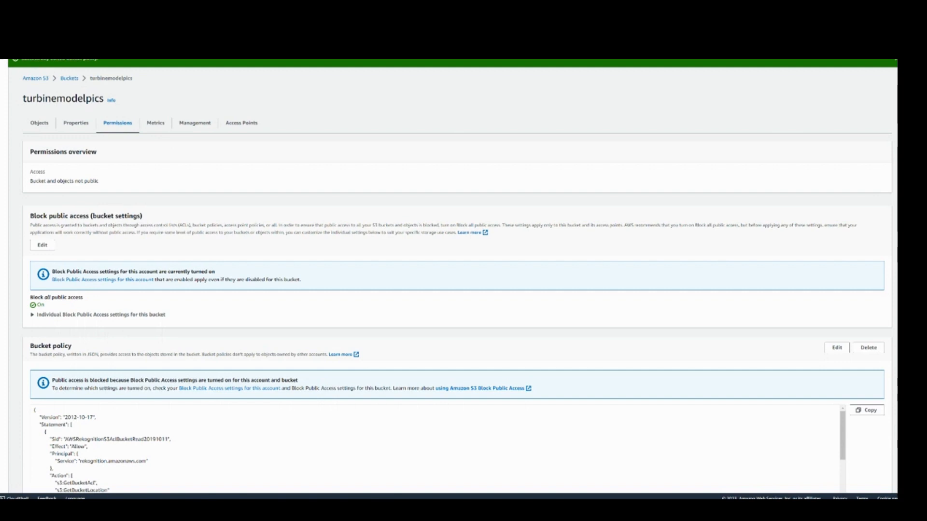
text(cloud)
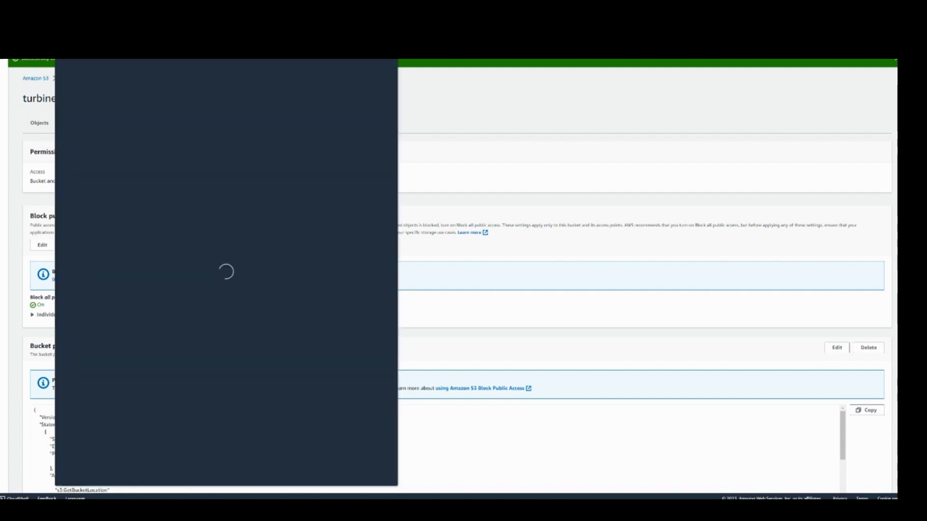
text(for)
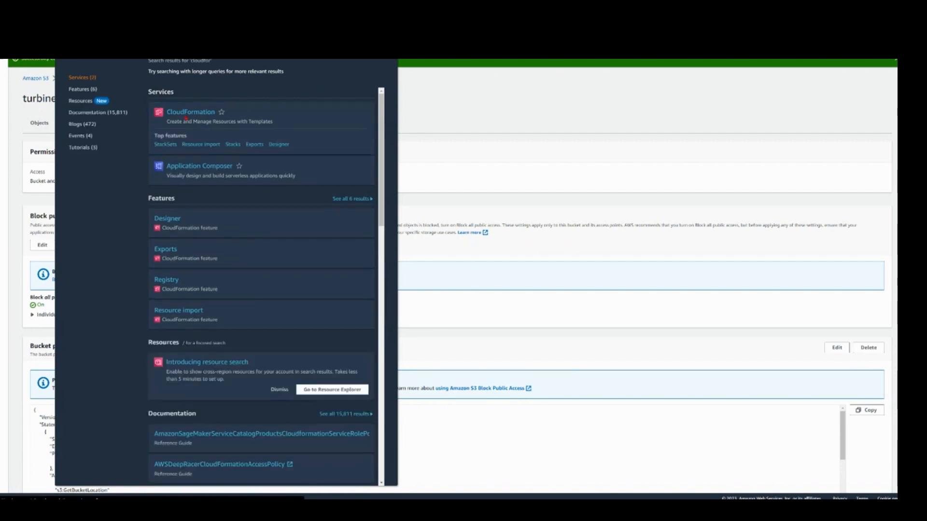
click(185, 118)
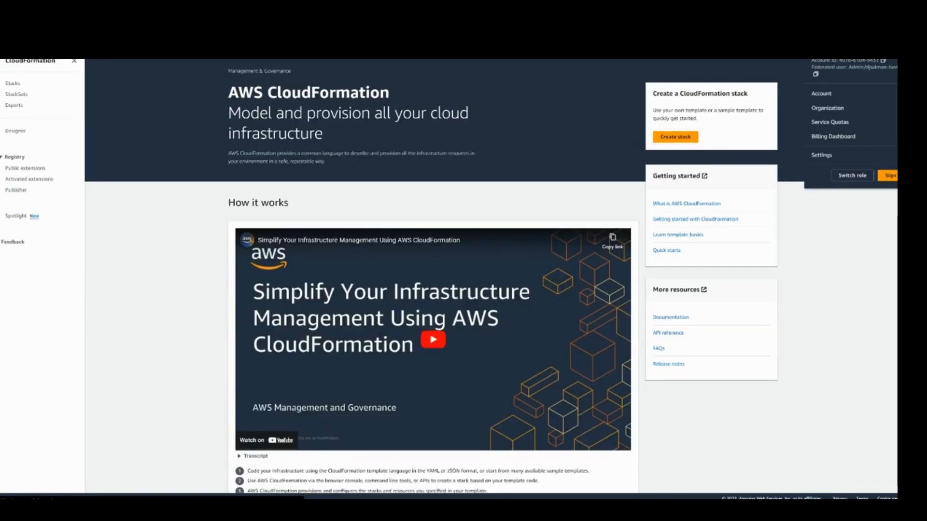
click(776, 47)
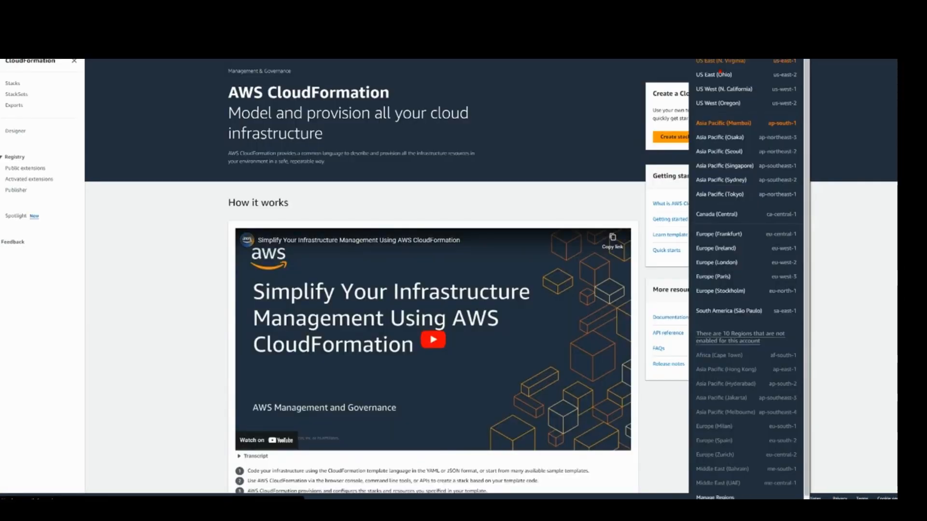
click(720, 73)
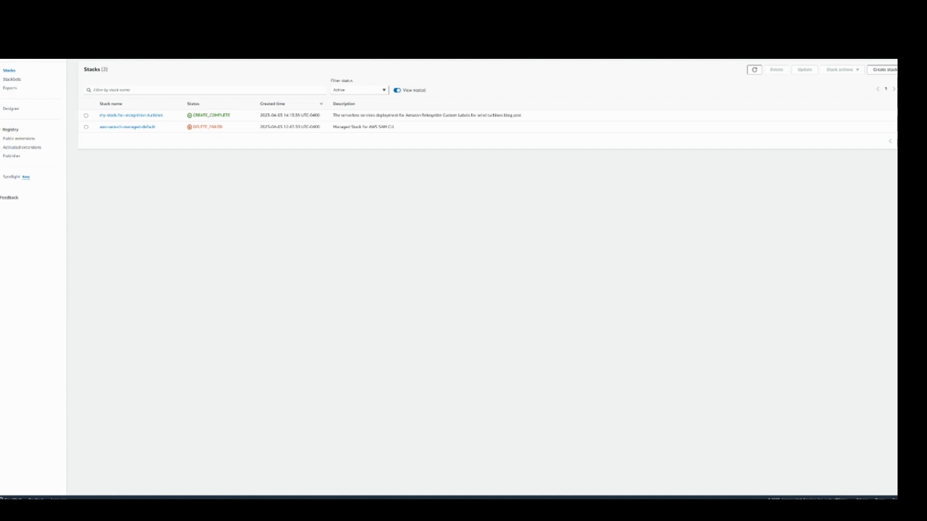
Step: Open the Simple Notification Service and view the subscriptions of the my-stack-for-recognition-turbines topic
text(sns)
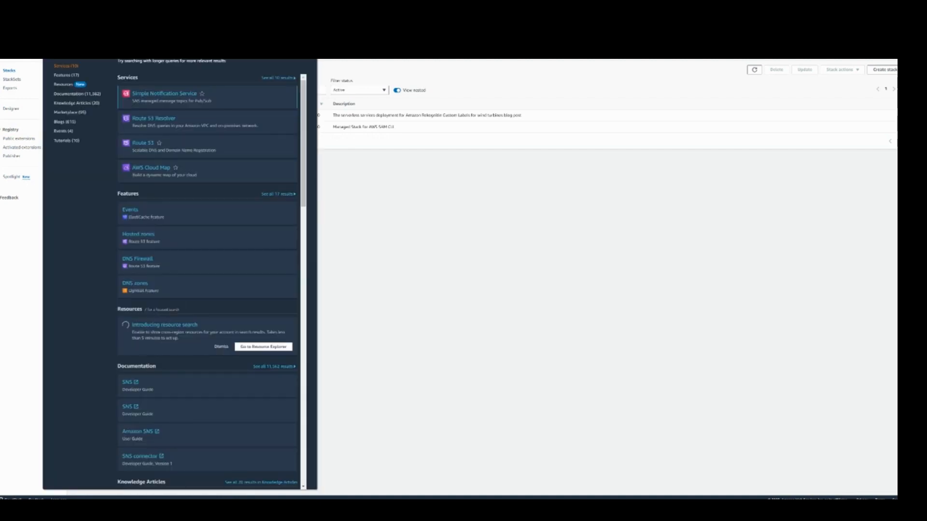
click(158, 93)
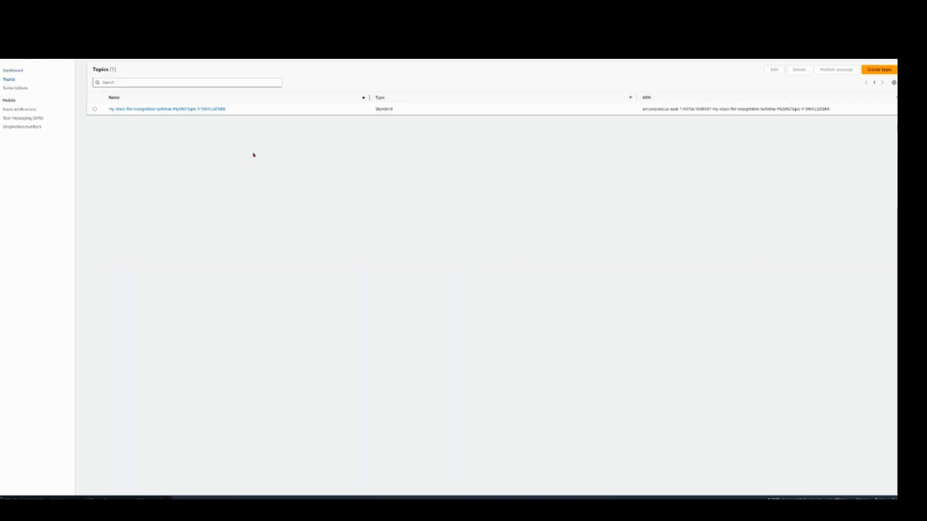
click(146, 110)
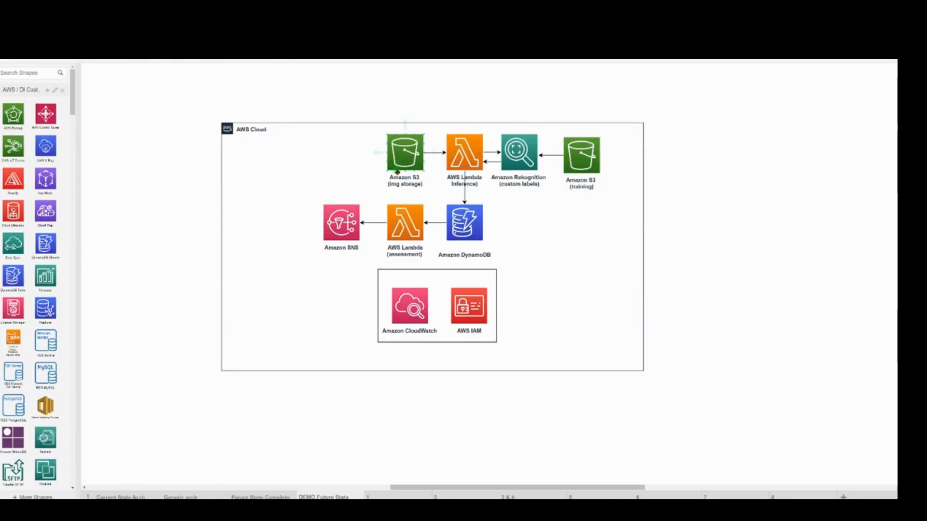
Step: Check the blog post's instructions for testing the solution, and open the turbinepics-get-photo bucket in Amazon S3
click(347, 117)
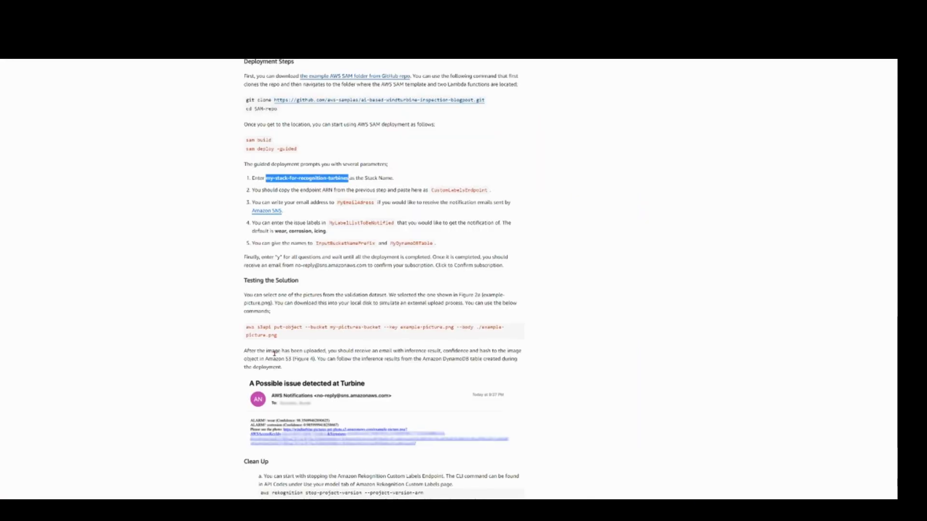
drag(277, 335, 245, 333)
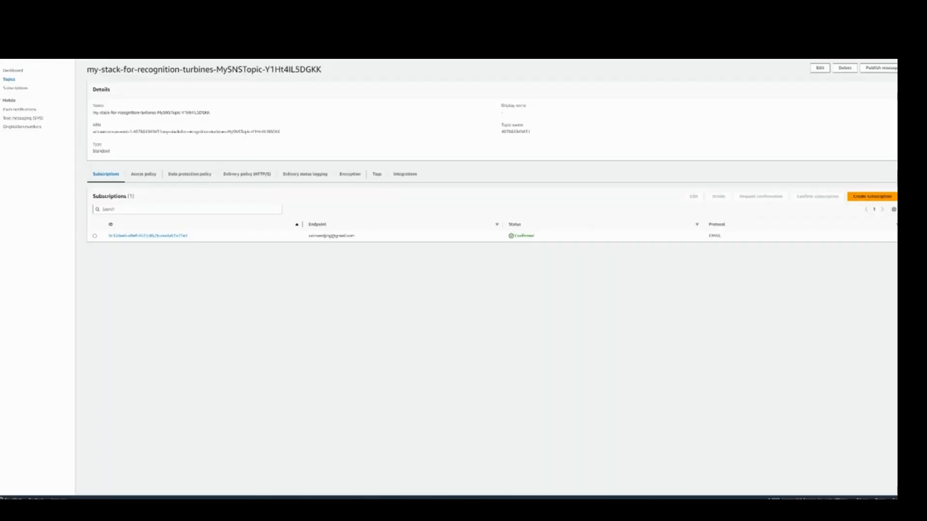
text(s3)
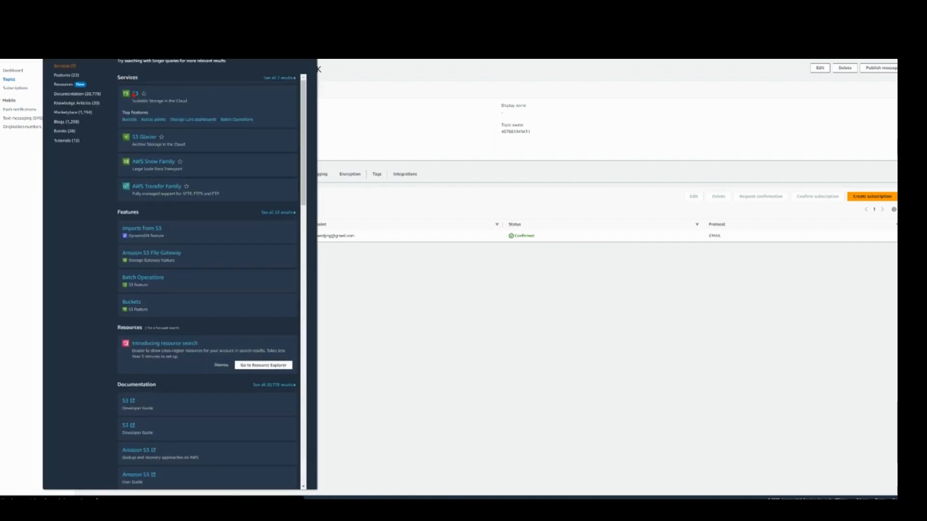
click(135, 94)
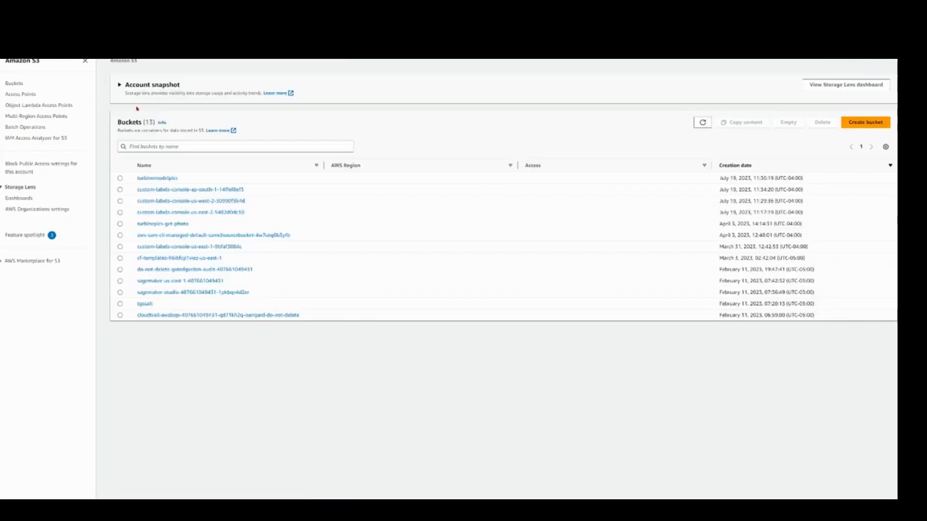
click(162, 254)
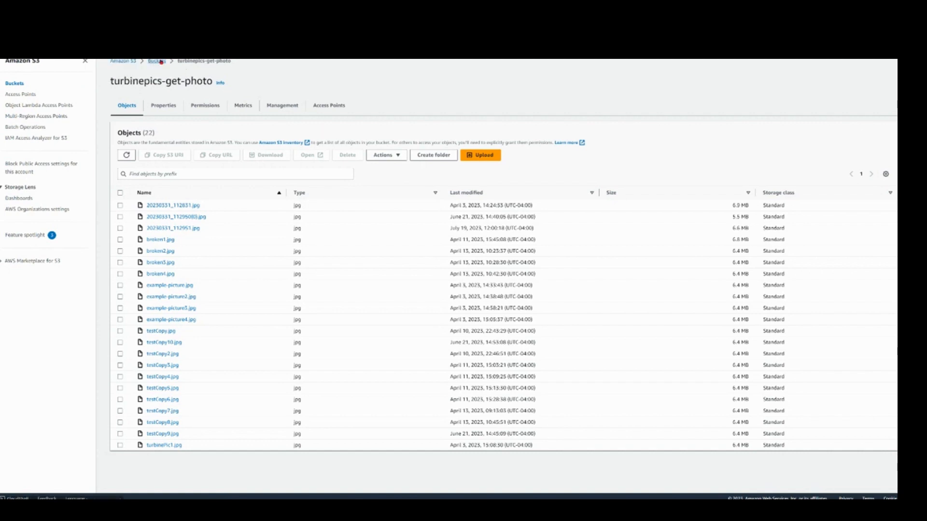
click(161, 62)
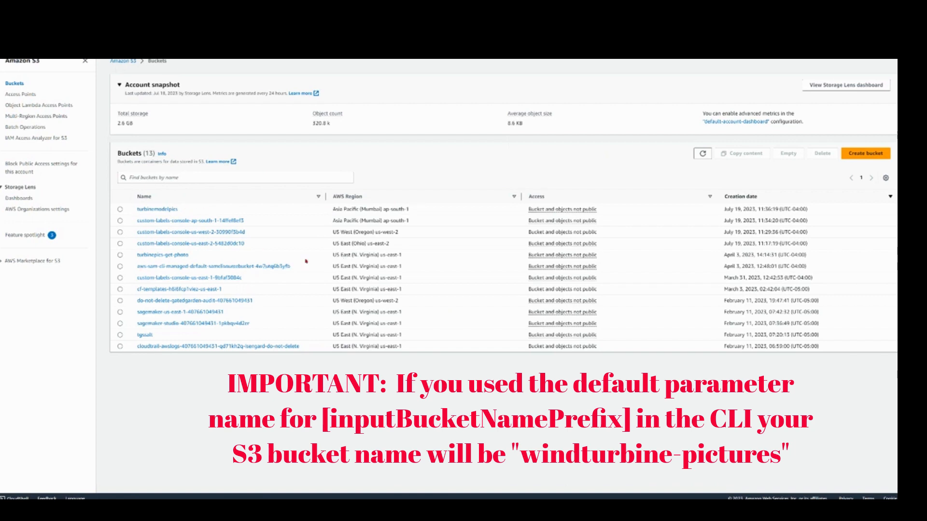
click(175, 255)
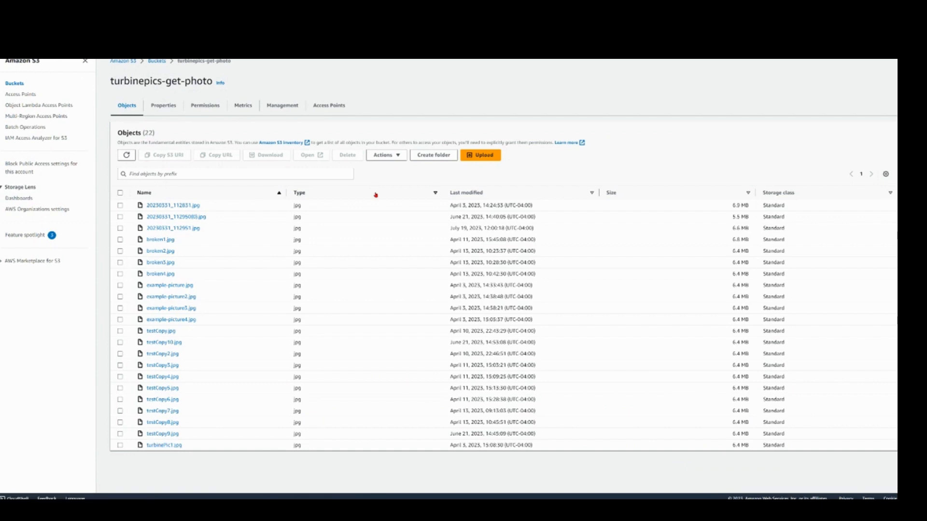
Step: Rename a local turbine picture as turbinePicDemo while choosing files, and upload it to the turbinepics-get-photo bucket
click(477, 159)
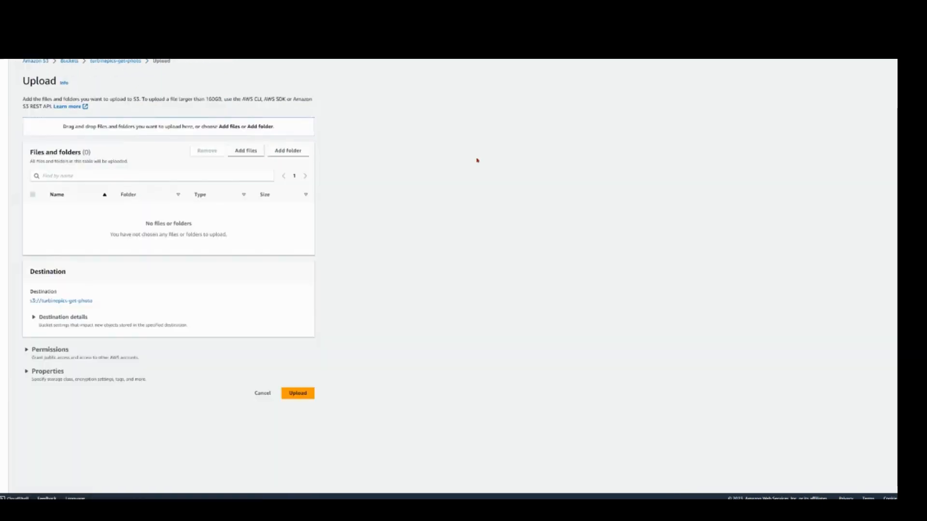
click(246, 151)
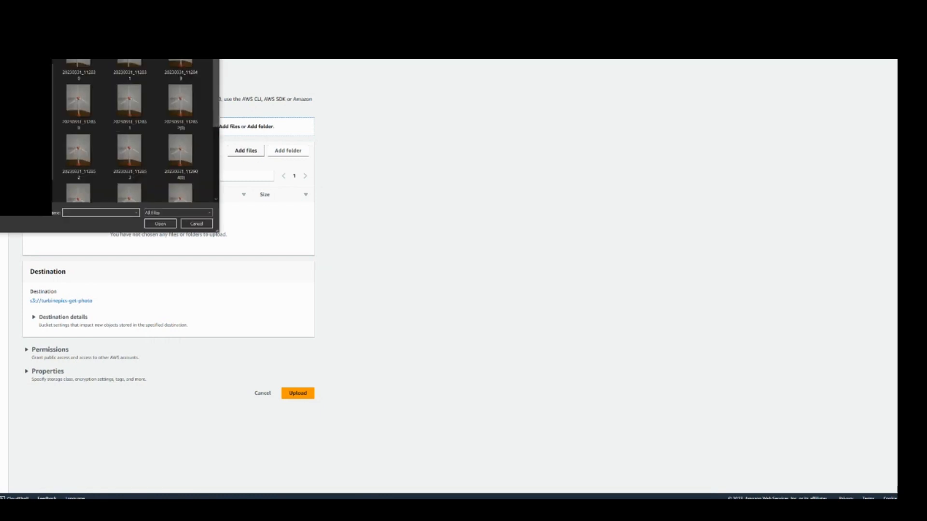
scroll(133, 129, down, 3)
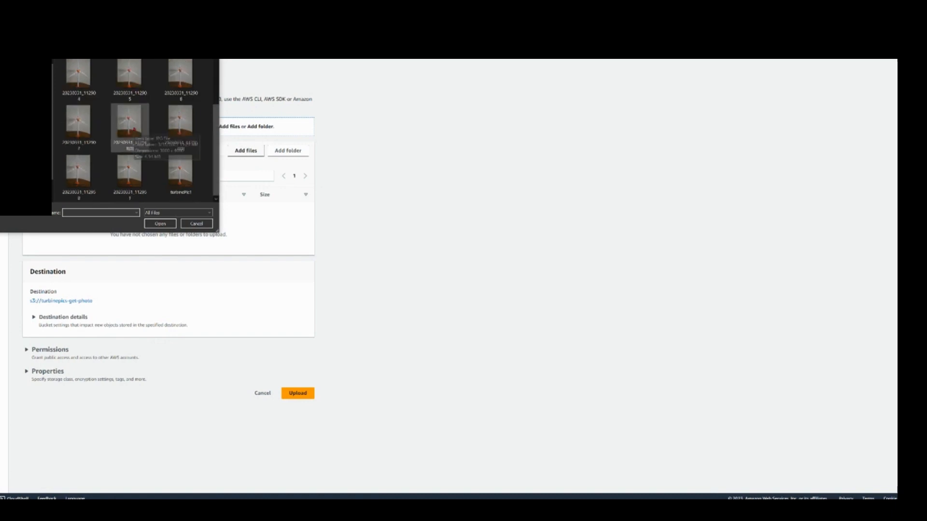
scroll(134, 129, up, 2)
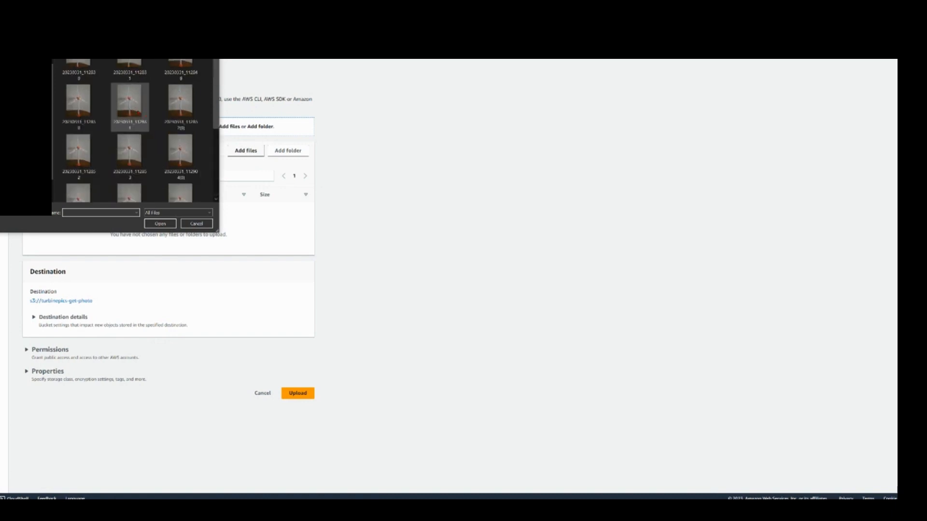
right_click(143, 153)
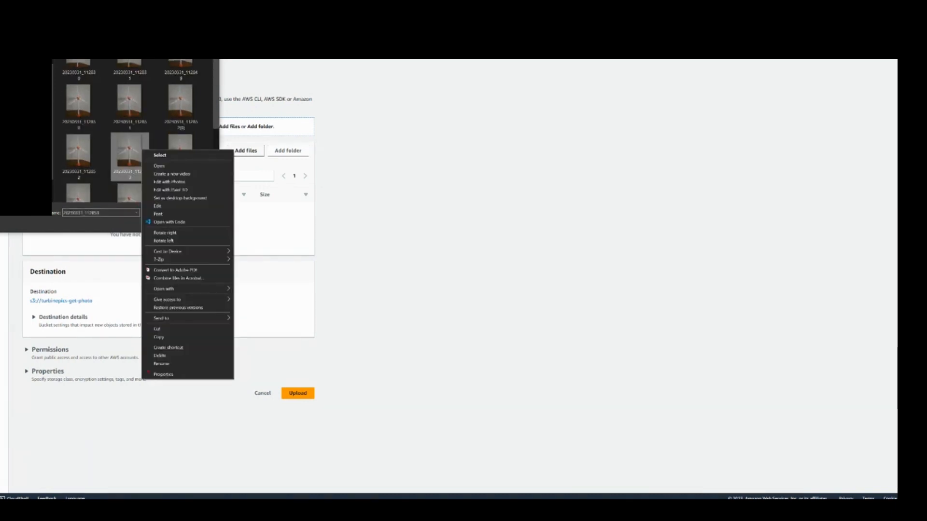
click(160, 363)
key(BackSpace)
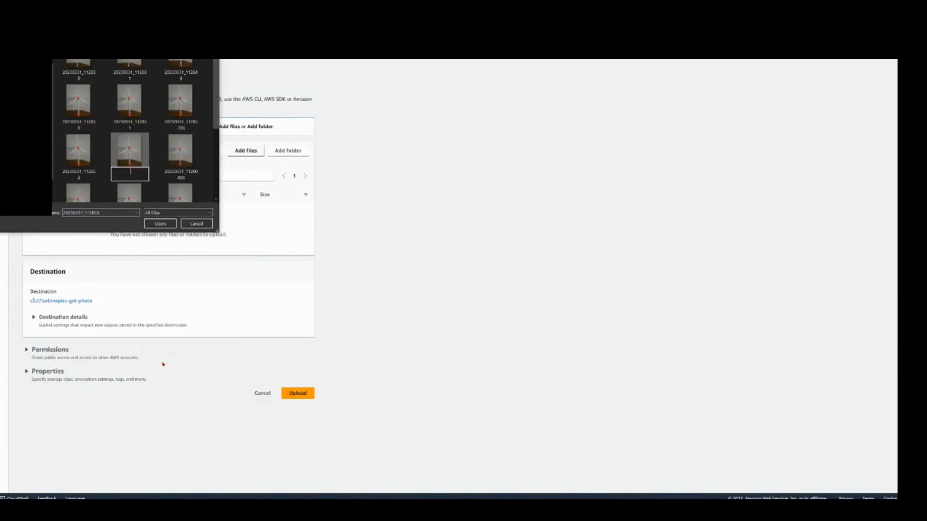
text(t)
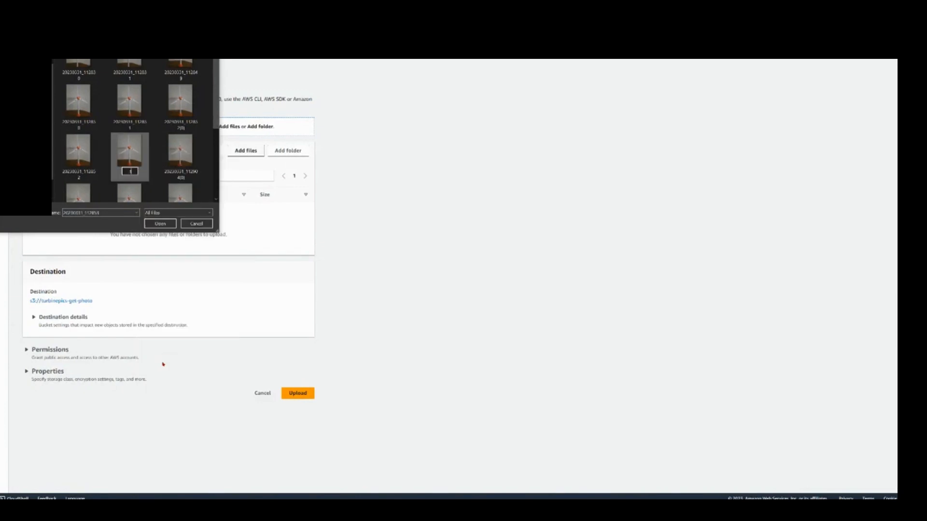
text(urbinePicDemo)
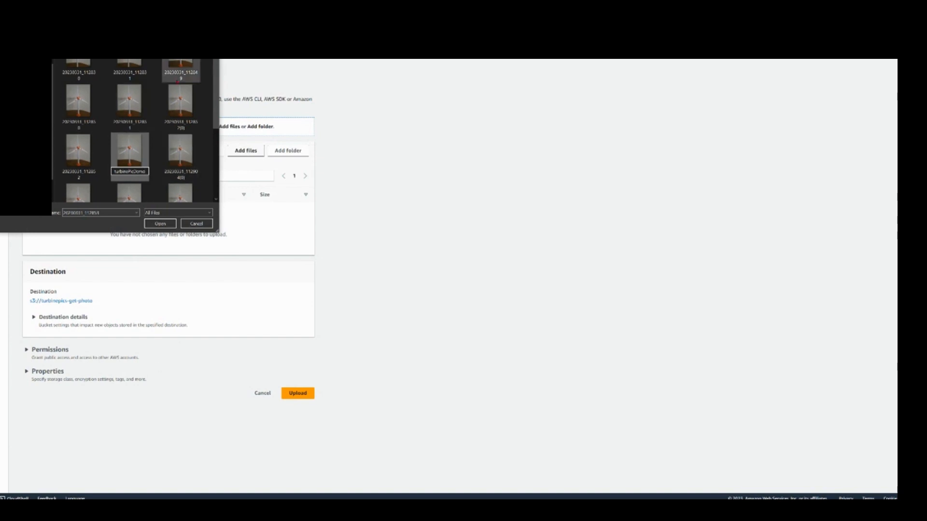
key(Return)
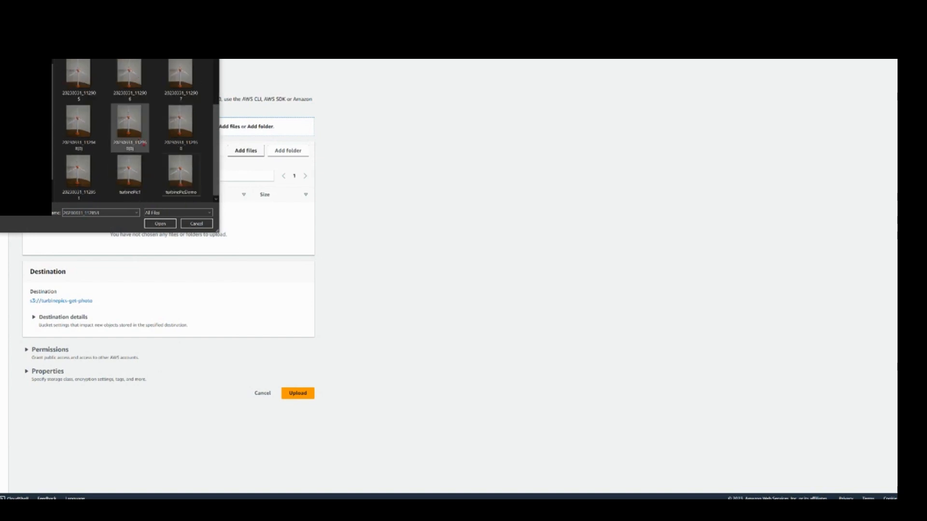
click(166, 225)
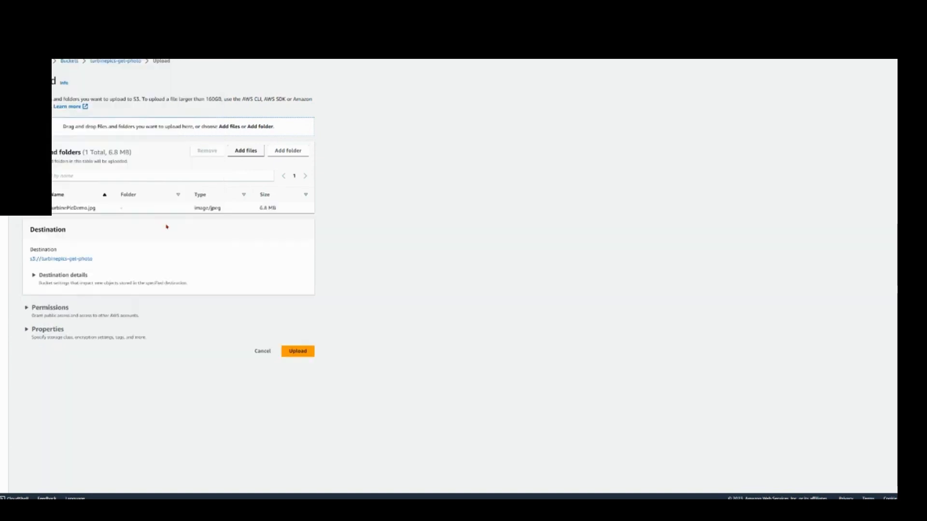
click(292, 352)
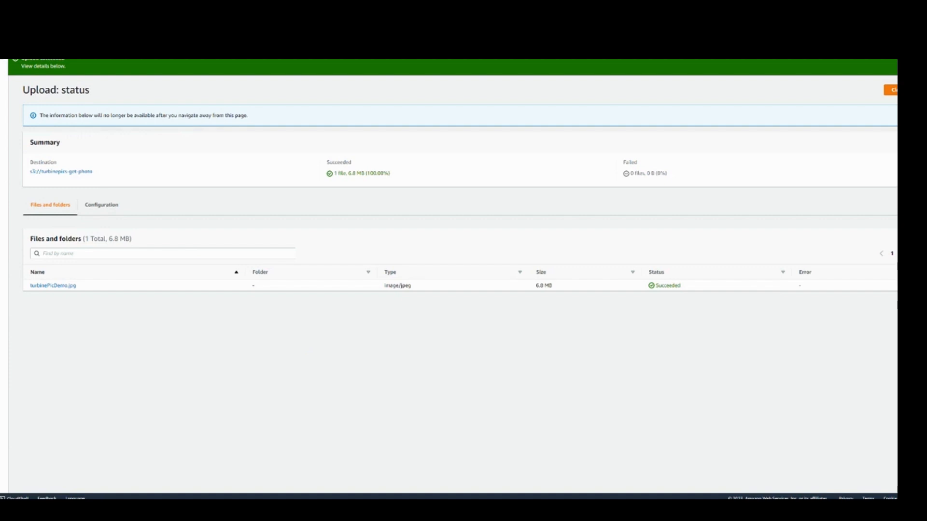
Step: Open DynamoDB, explore the items of MyRekognitioNResultTable, and open the turbinePicDemo.jpg record
text(demo)
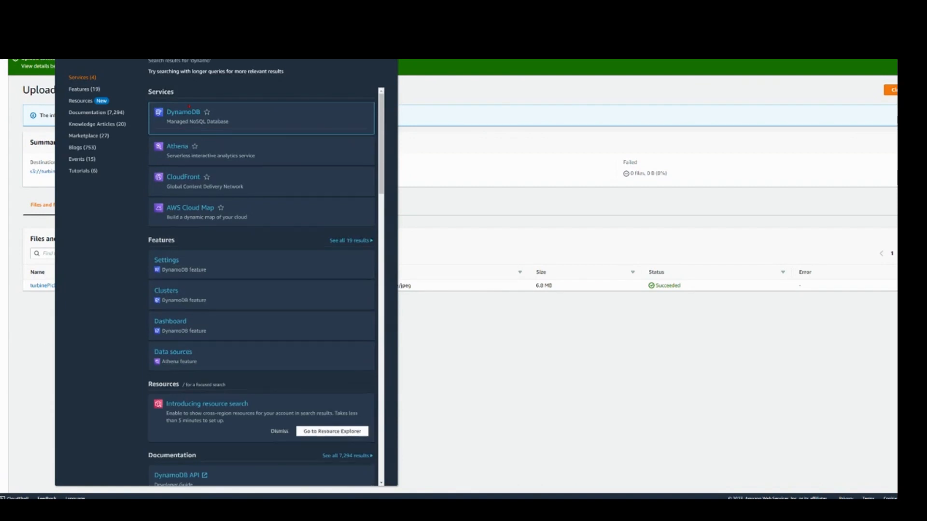
click(184, 113)
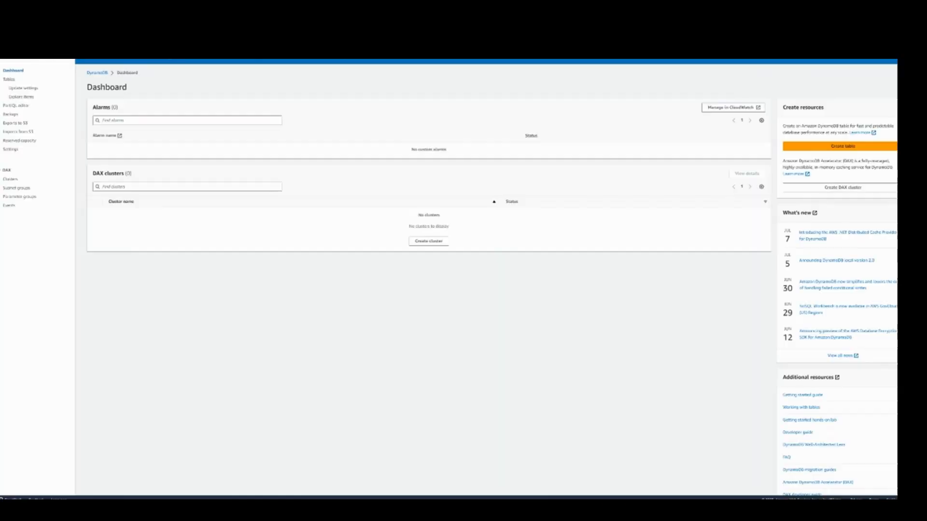
click(13, 81)
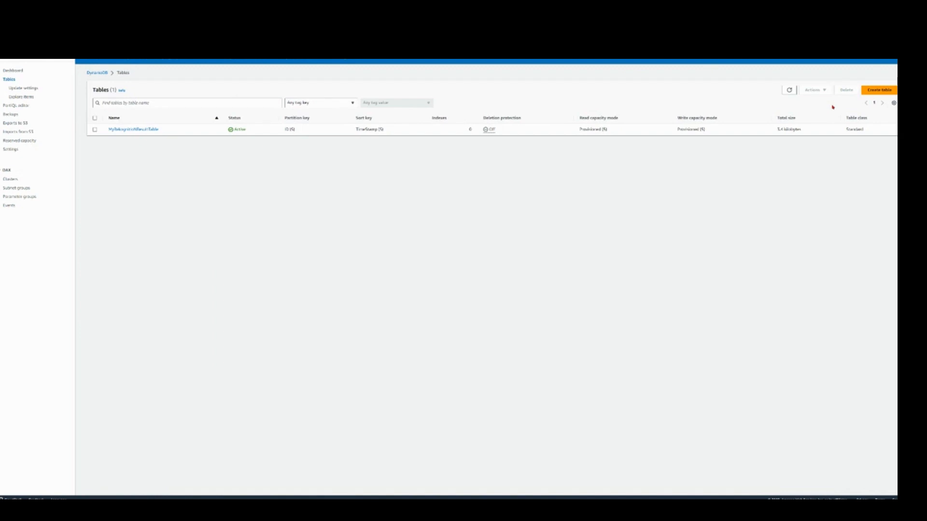
click(141, 129)
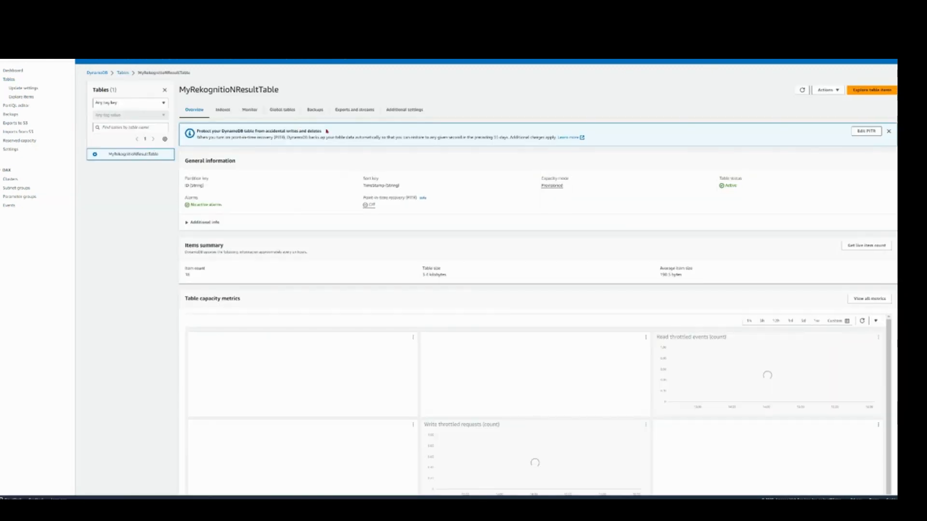
click(878, 91)
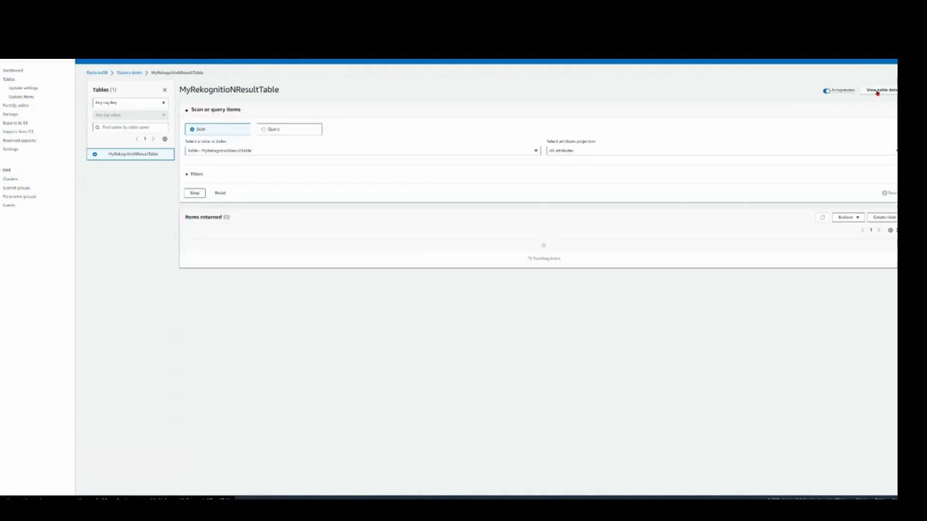
scroll(231, 206, down, 3)
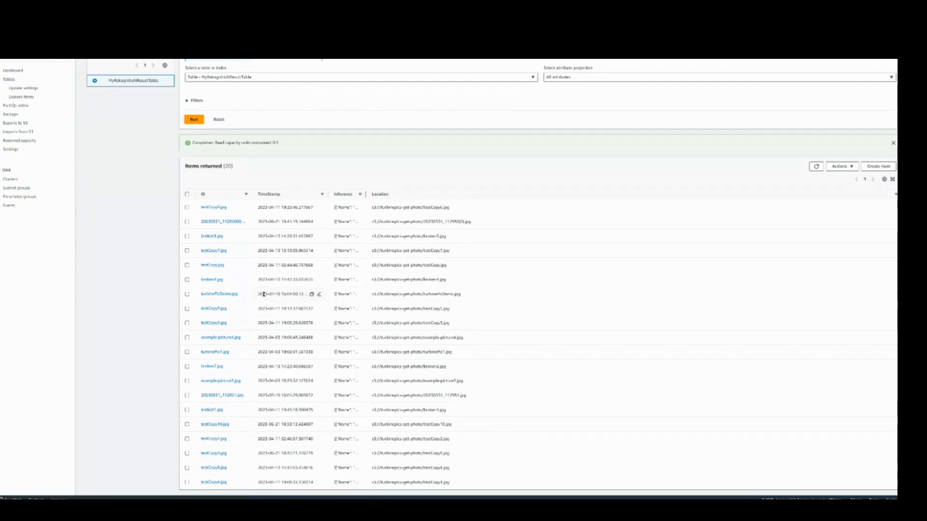
click(215, 294)
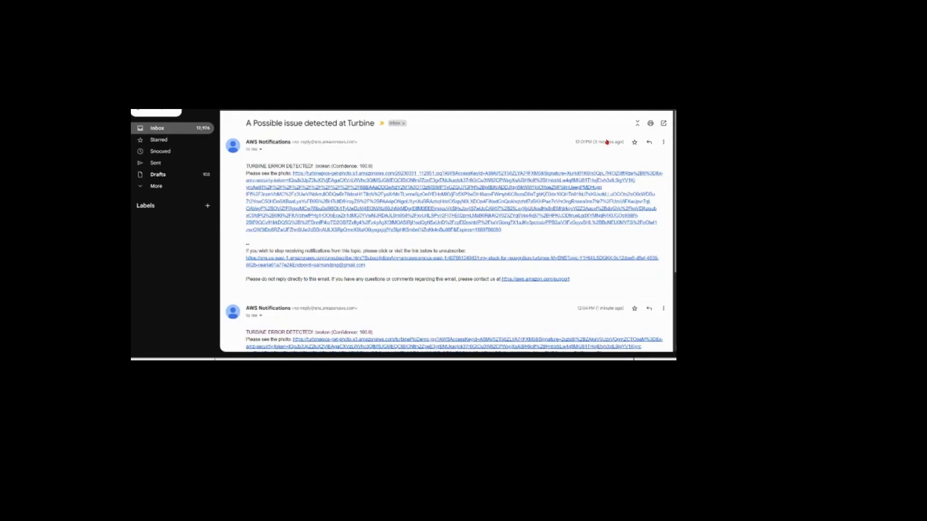
Step: Check the AWS Notifications email in Gmail for the turbine error alert about turbinePicDemo.jpg
scroll(398, 124, down, 3)
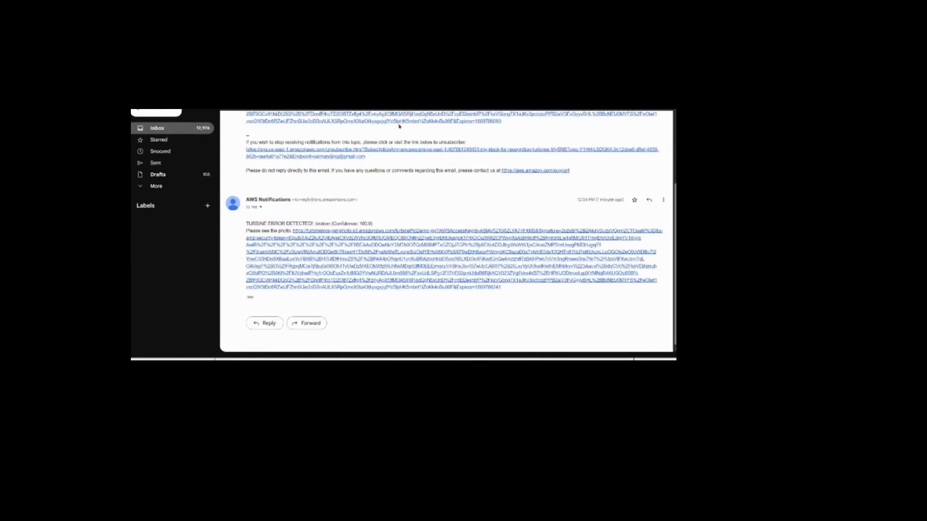